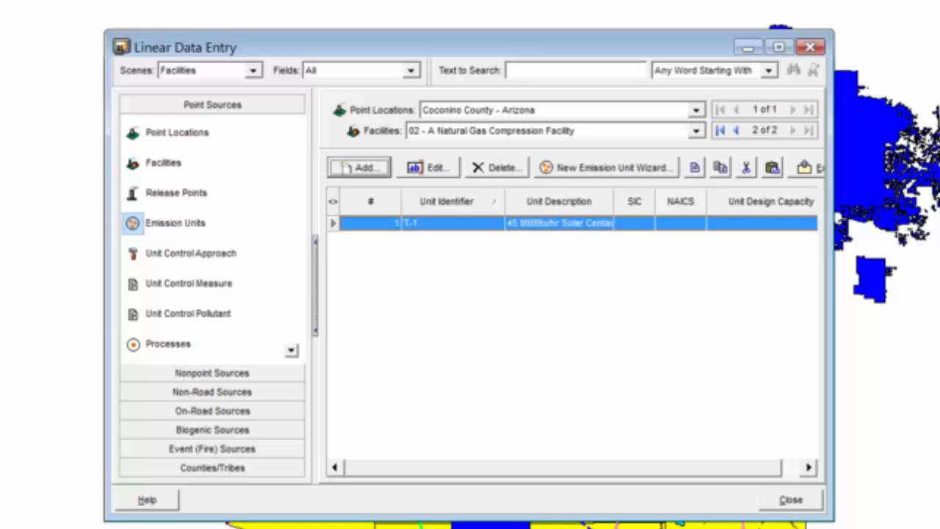
Step: Add a process to emission unit T-1 with identifier 01 and the description "natural gas combustion"
left_click(159, 344)
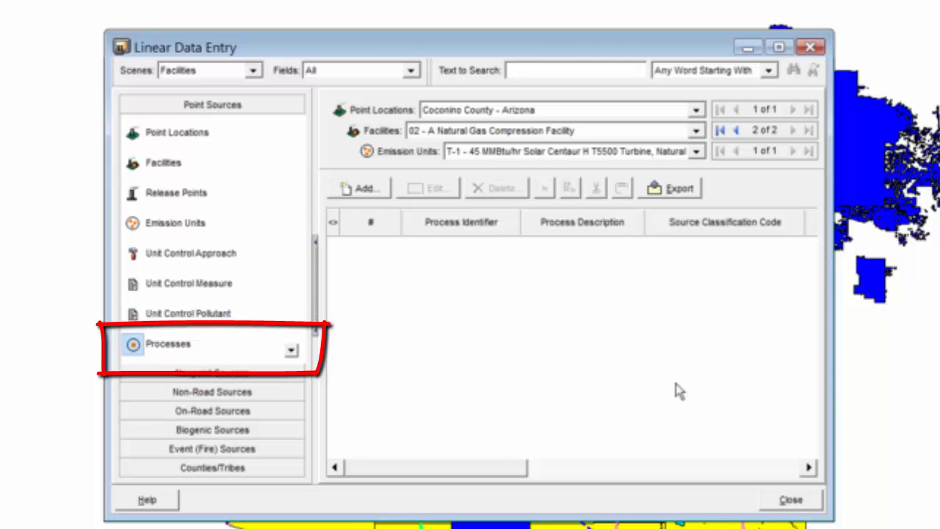
left_click(381, 190)
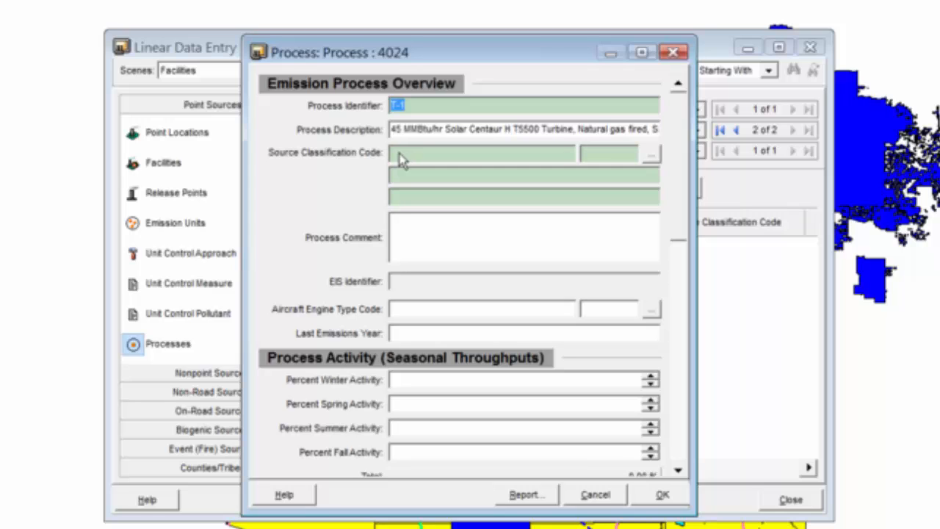
type("01")
double_click(395, 128)
left_click_drag(398, 129, 668, 127)
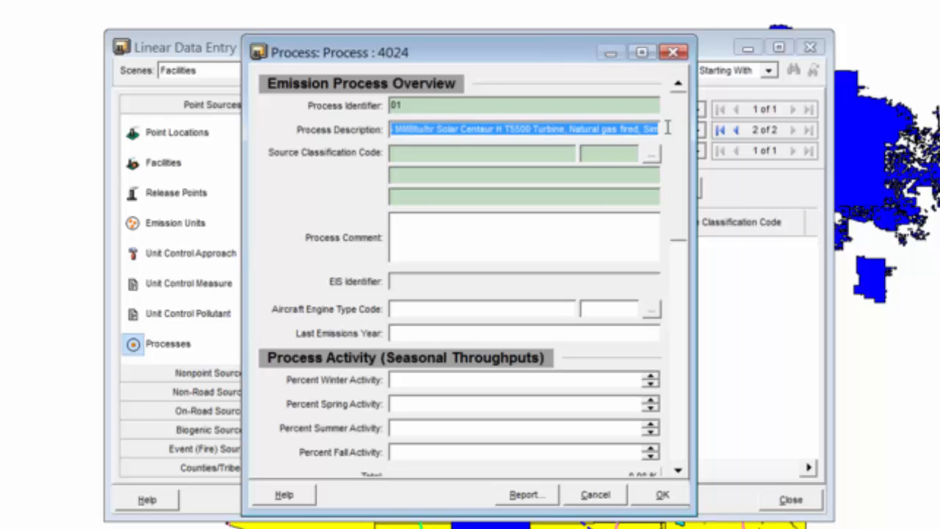
type("cycle")
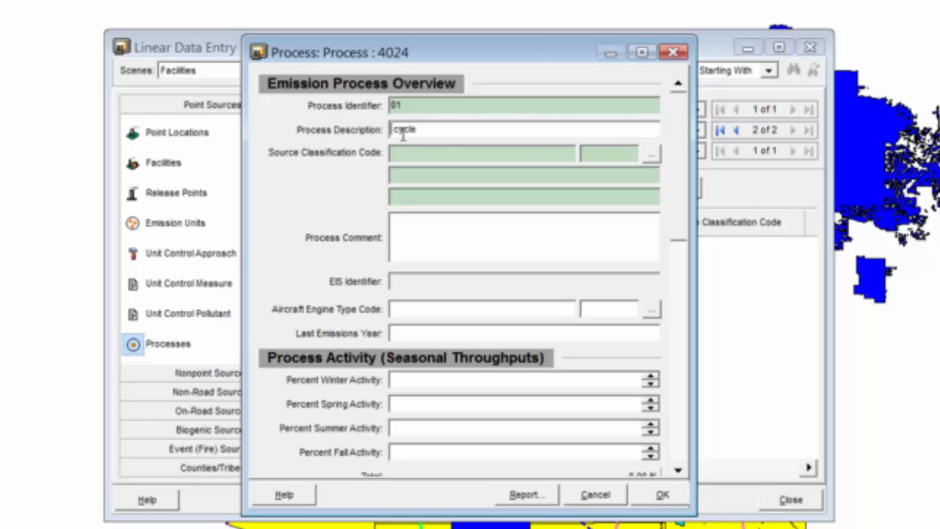
key("shift+End")
key("Delete")
type("natural gas combus")
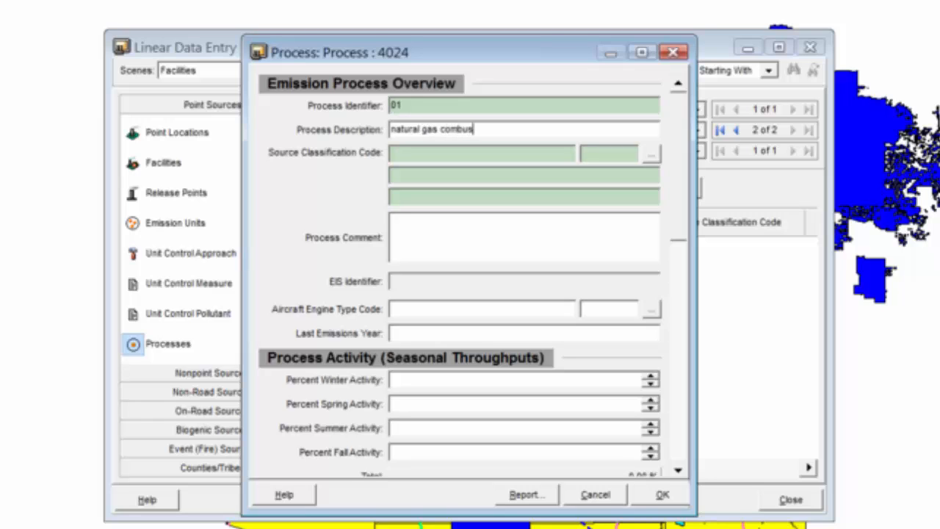
type("tion")
Step: Search the SCC database for "natural gas" to find the process's source classification code
left_click(650, 157)
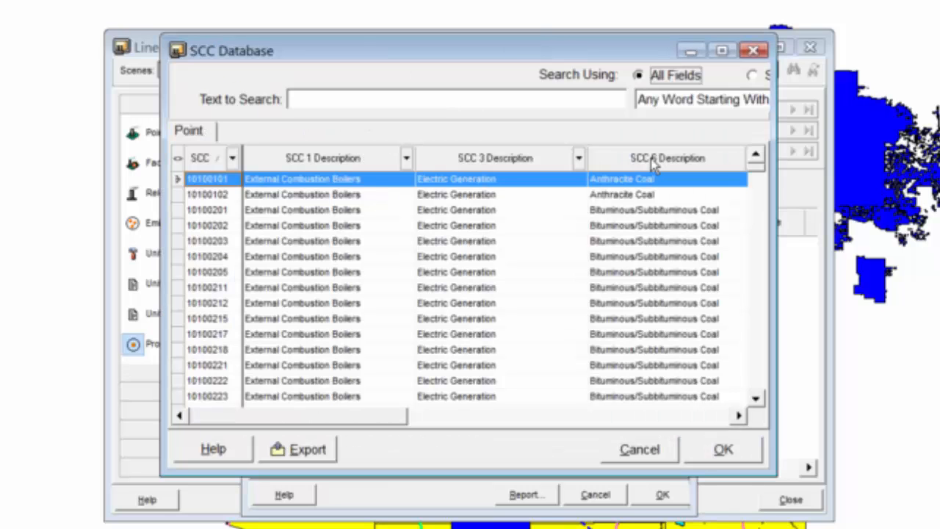
left_click(454, 99)
type("na")
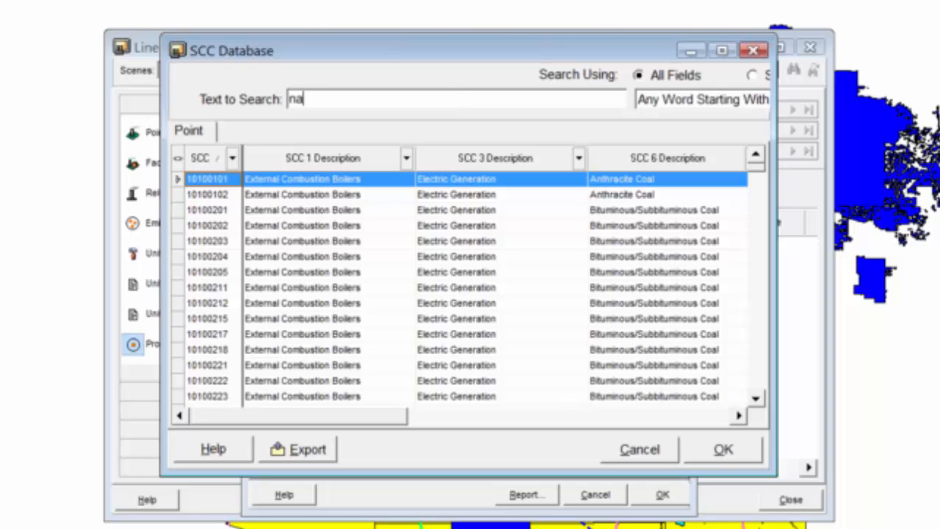
type("tural gas")
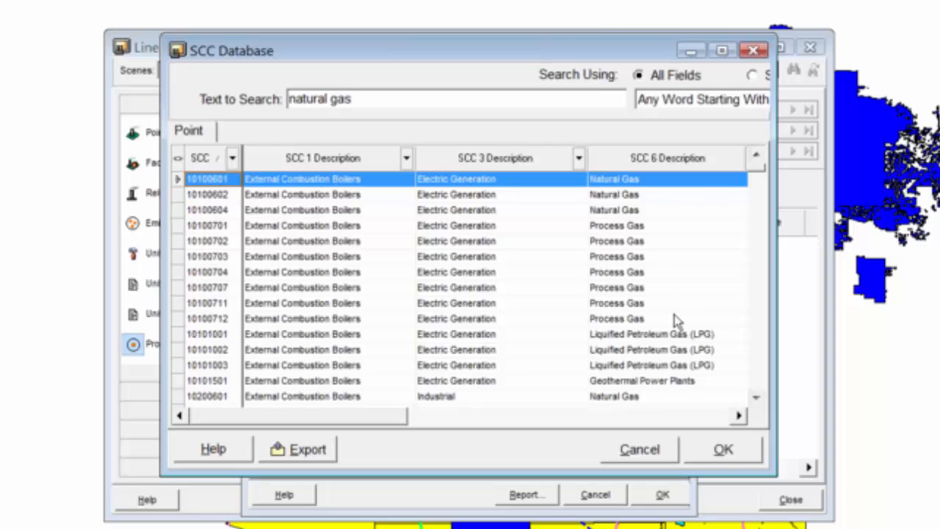
Step: Examine the external combustion boiler codes and the detailed SCC 8 descriptions of the industrial natural gas entries
left_click(756, 399)
left_click(756, 398)
left_click(756, 399)
left_click(756, 398)
left_click(756, 399)
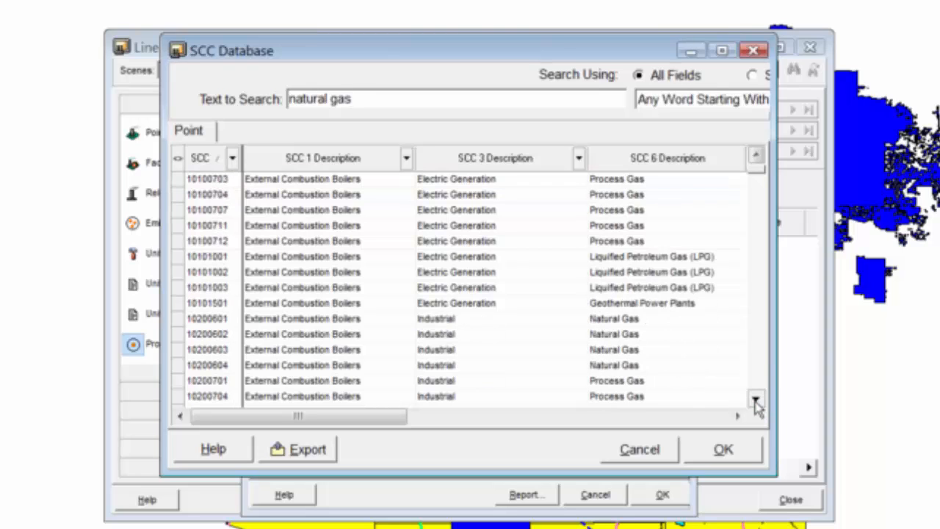
left_click(756, 400)
left_click(756, 401)
left_click(756, 400)
left_click(756, 400)
left_click(756, 401)
left_click(756, 400)
left_click(756, 400)
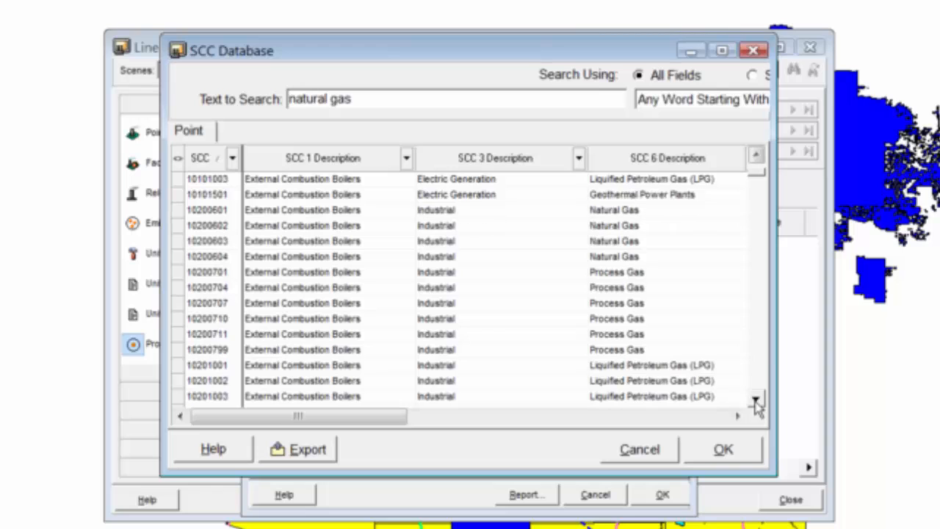
left_click(756, 400)
left_click(756, 400)
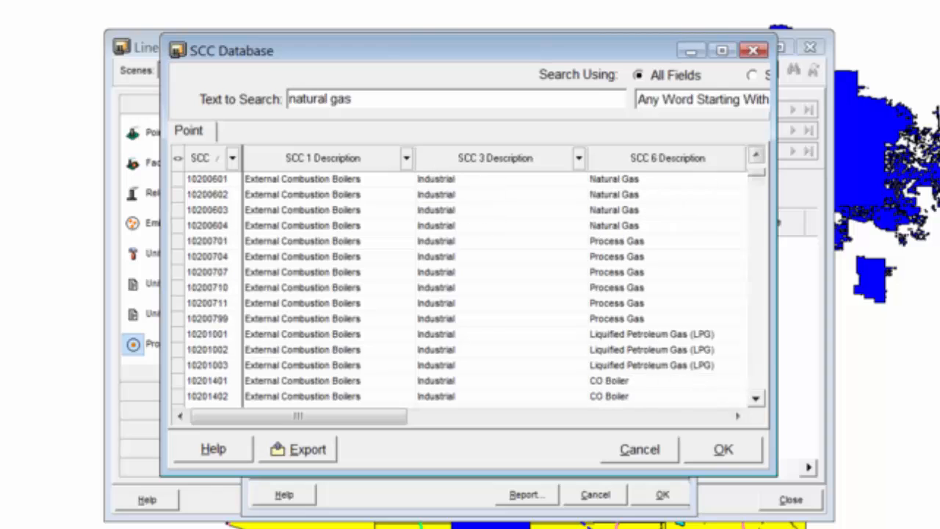
left_click(738, 417)
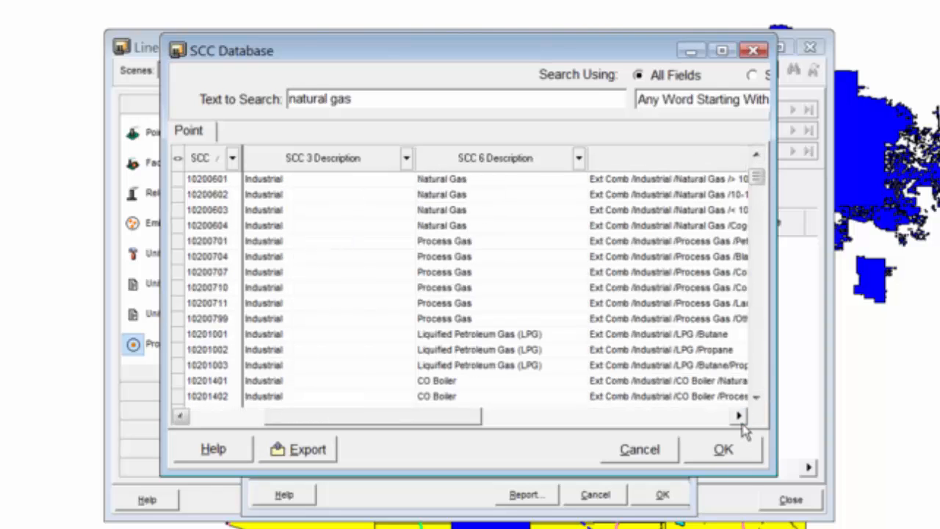
left_click(738, 417)
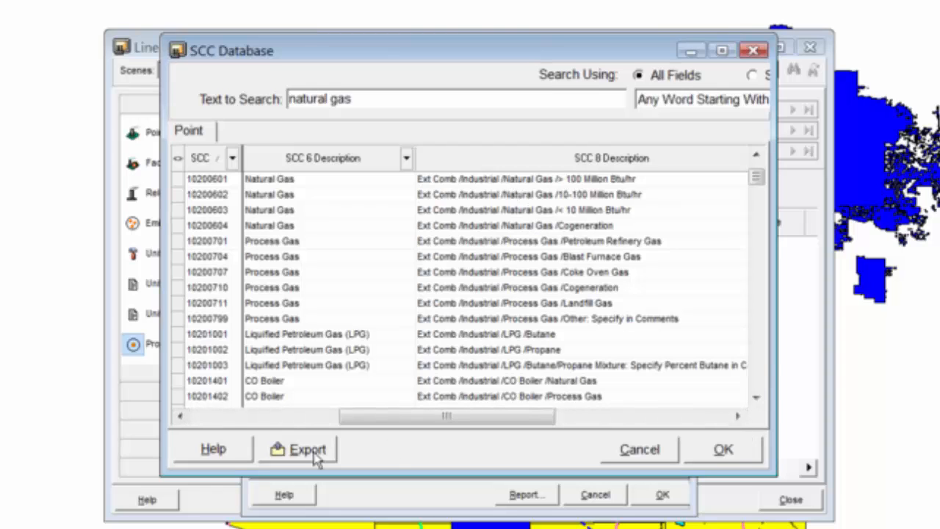
left_click(229, 417)
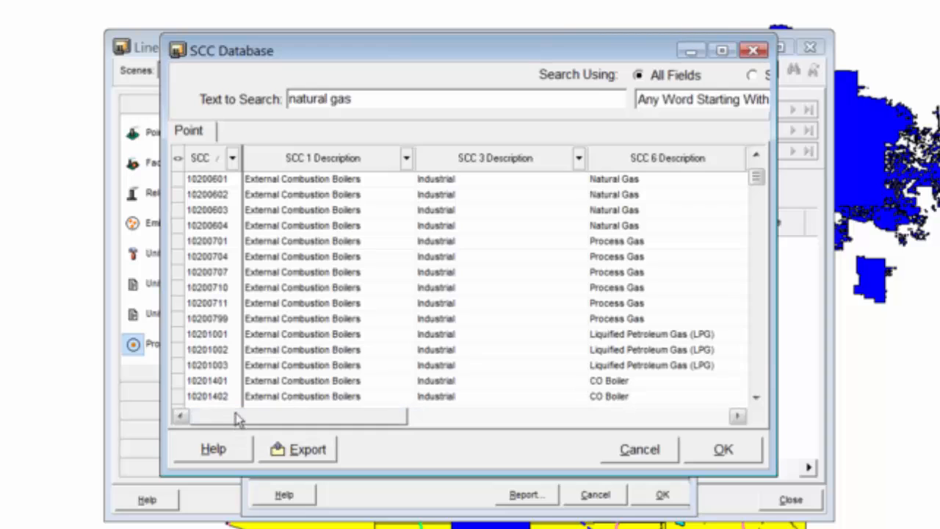
Step: Assign source classification code 20200201, Int Comb /Industrial /Natural Gas /Turbine, to the process
left_click(756, 398)
left_click(756, 398)
left_click(757, 398)
left_click(757, 398)
left_click(756, 399)
left_click(756, 398)
left_click(757, 398)
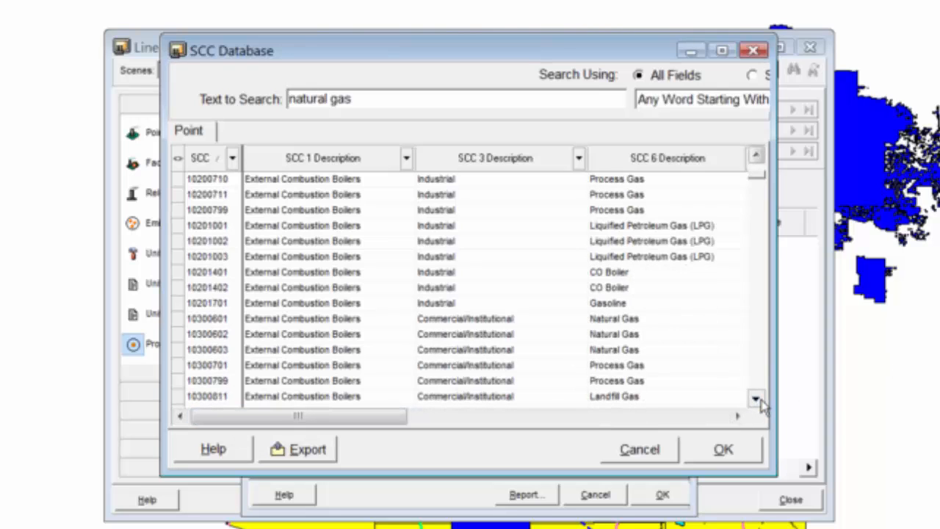
left_click_drag(756, 398, 756, 398)
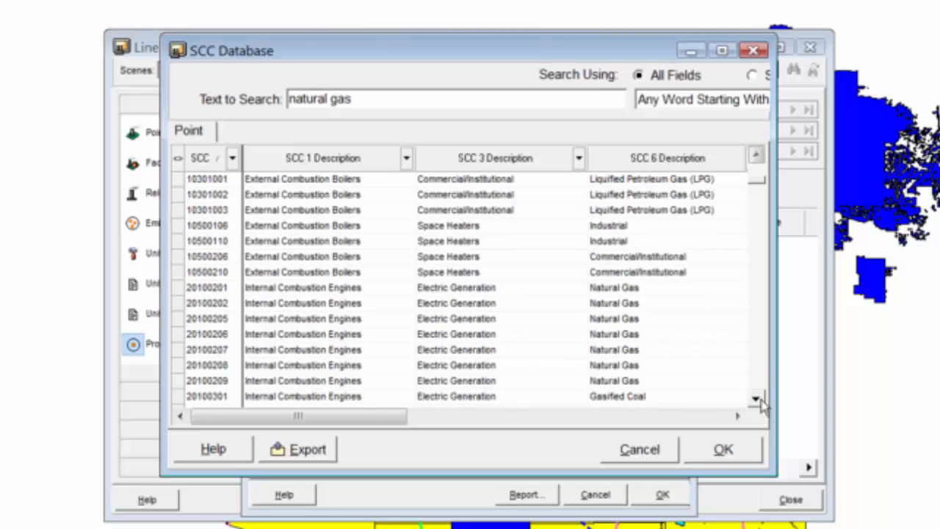
left_click(756, 398)
left_click(757, 398)
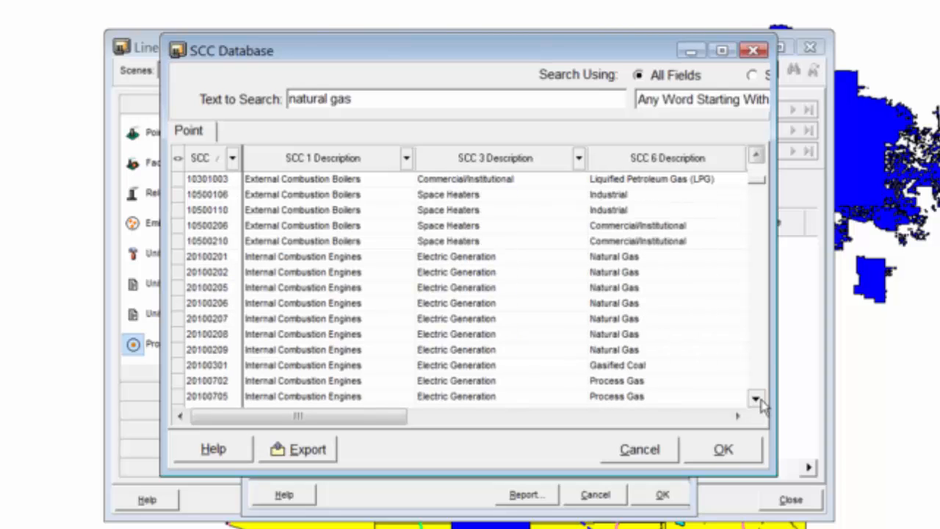
left_click(756, 399)
left_click(757, 398)
left_click(757, 398)
left_click(757, 398)
left_click_drag(757, 399, 757, 398)
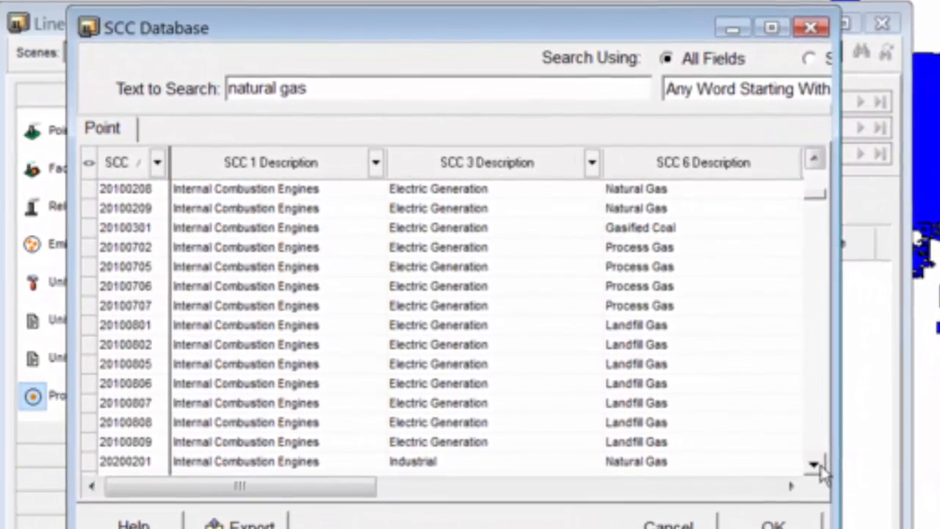
left_click_drag(820, 469, 822, 470)
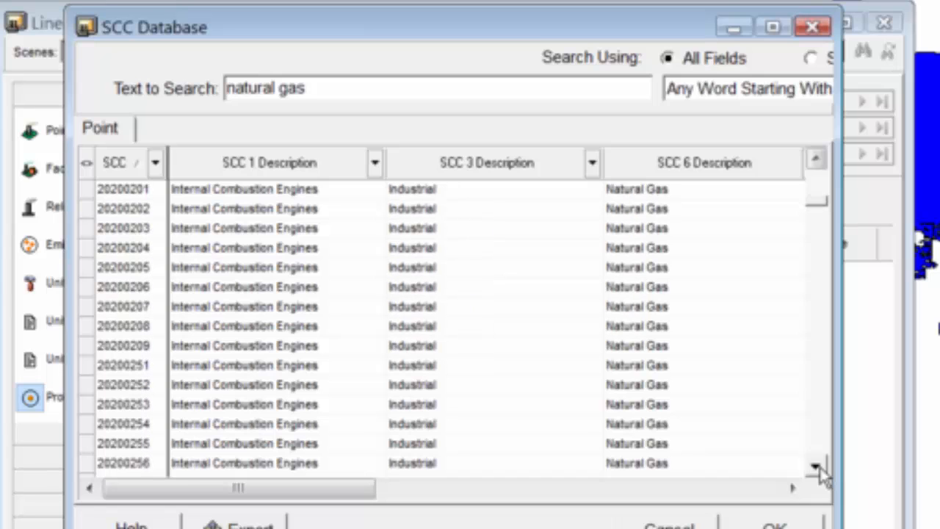
left_click(794, 488)
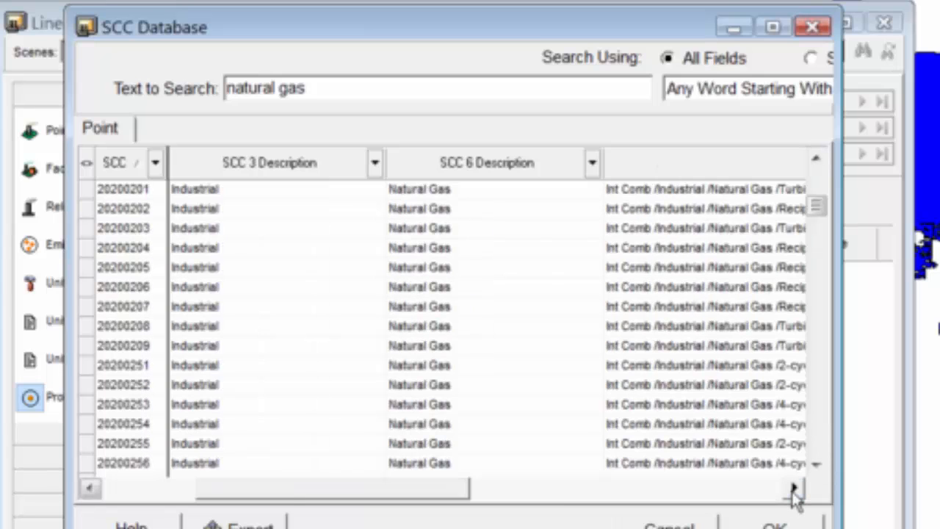
left_click(795, 488)
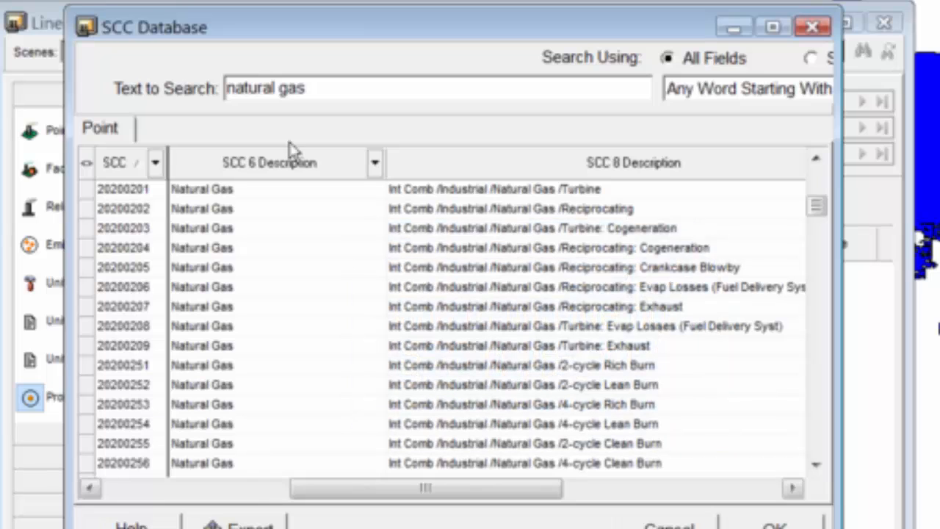
left_click(110, 189)
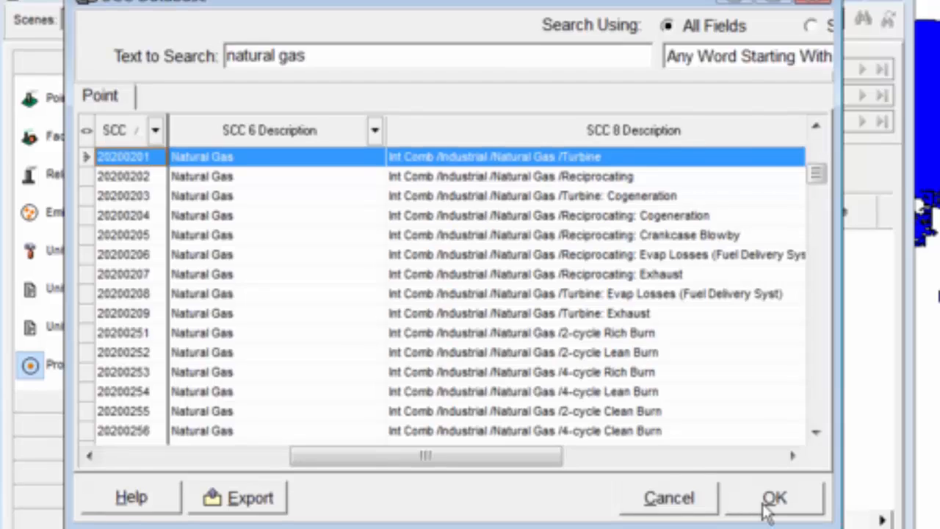
left_click(776, 524)
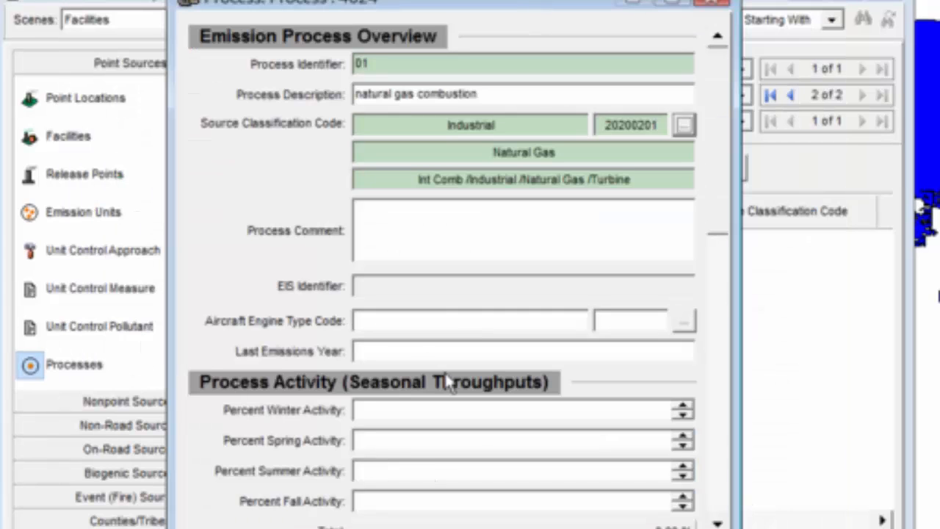
Step: Review the remaining sections of the process form and save the process record
left_click(721, 499)
left_click(721, 499)
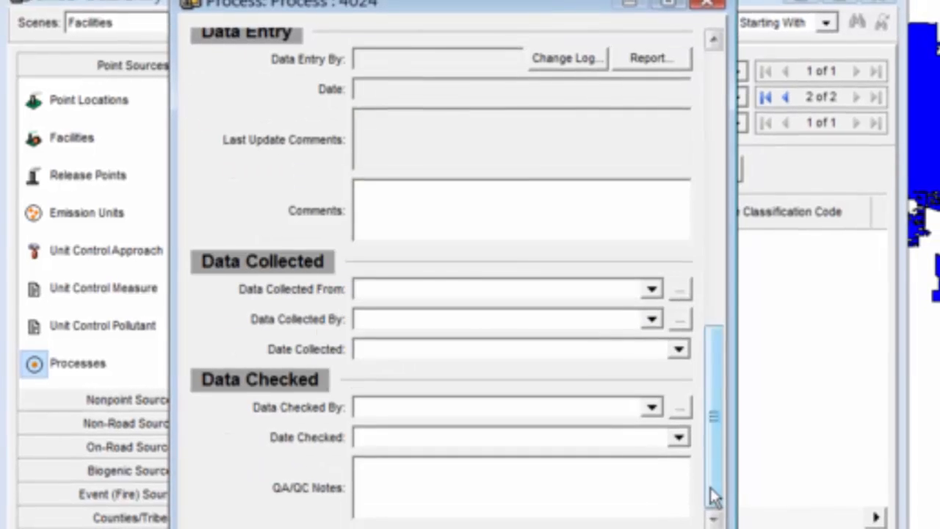
left_click(720, 87)
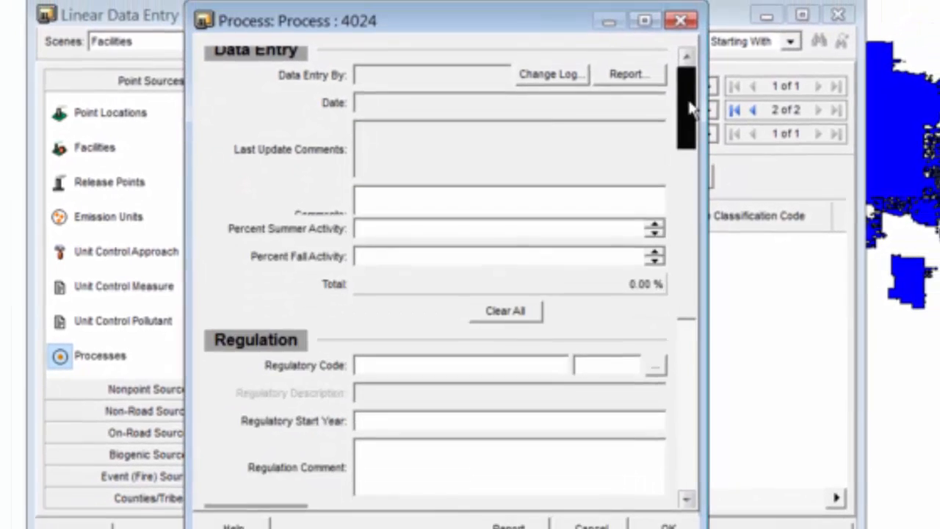
left_click(689, 105)
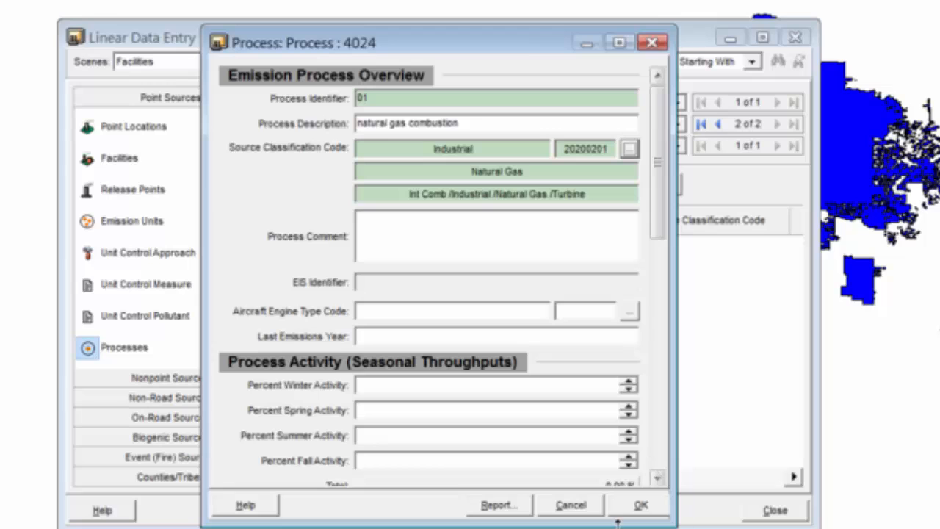
left_click(615, 514)
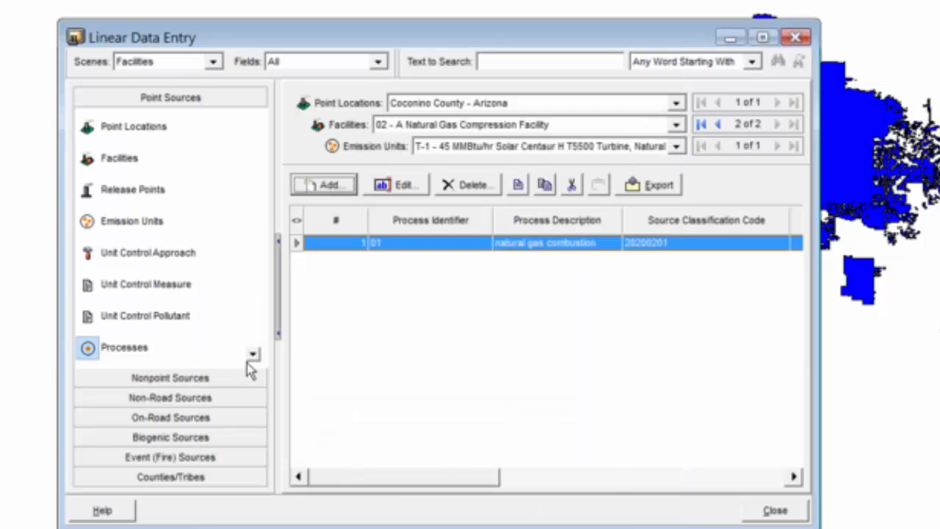
Step: Add a release point apportionment record to the natural gas combustion process, assigning release point 01 with 100.00 average percent emissions
left_click(253, 356)
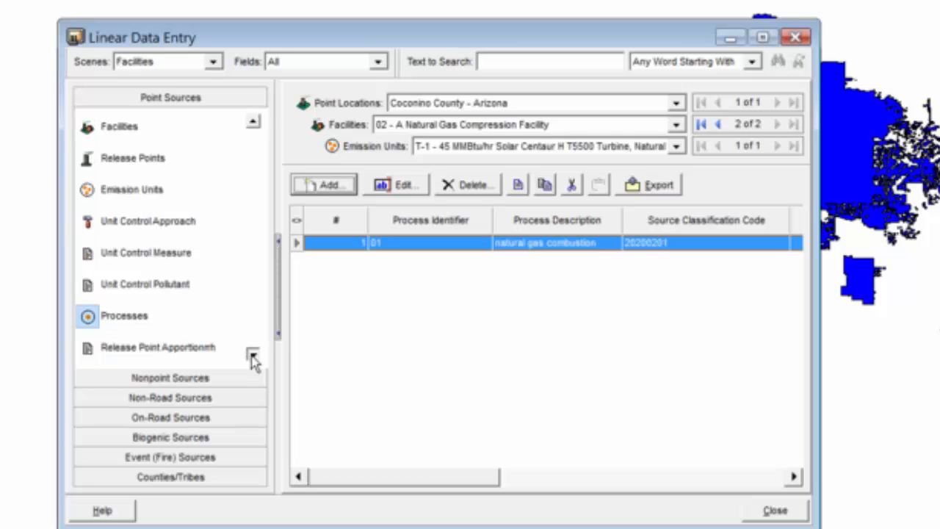
left_click(253, 356)
left_click(253, 355)
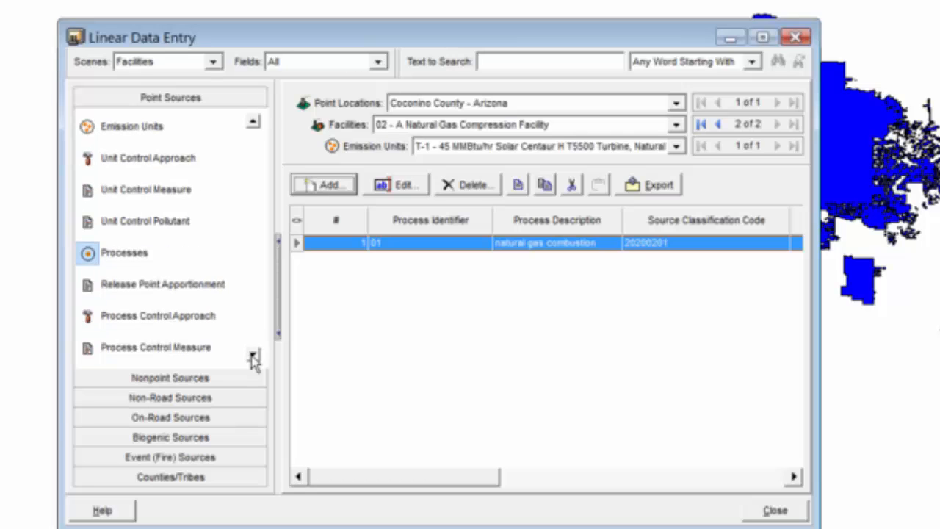
left_click(183, 290)
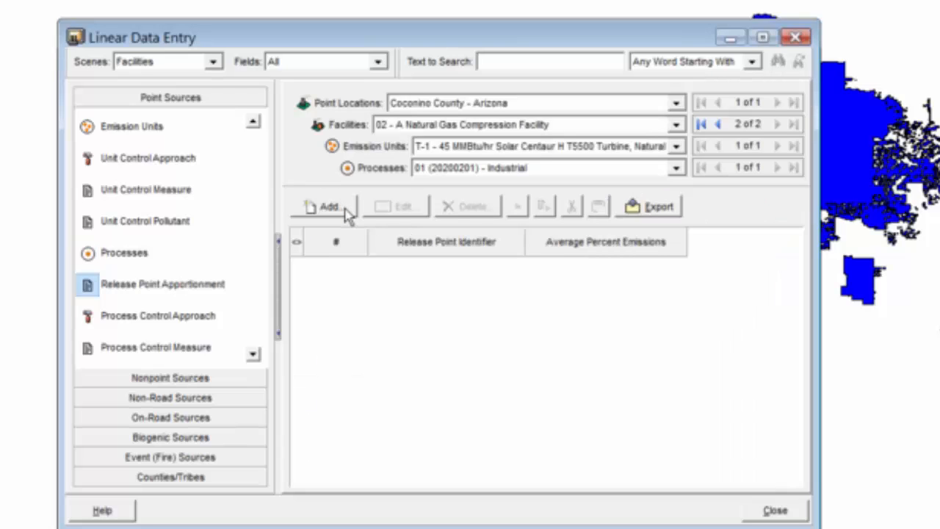
left_click(346, 211)
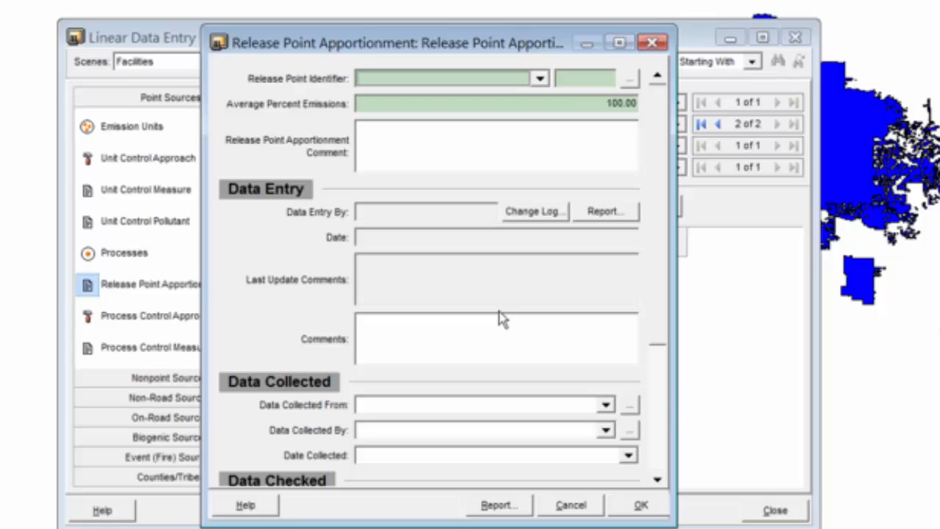
left_click(540, 78)
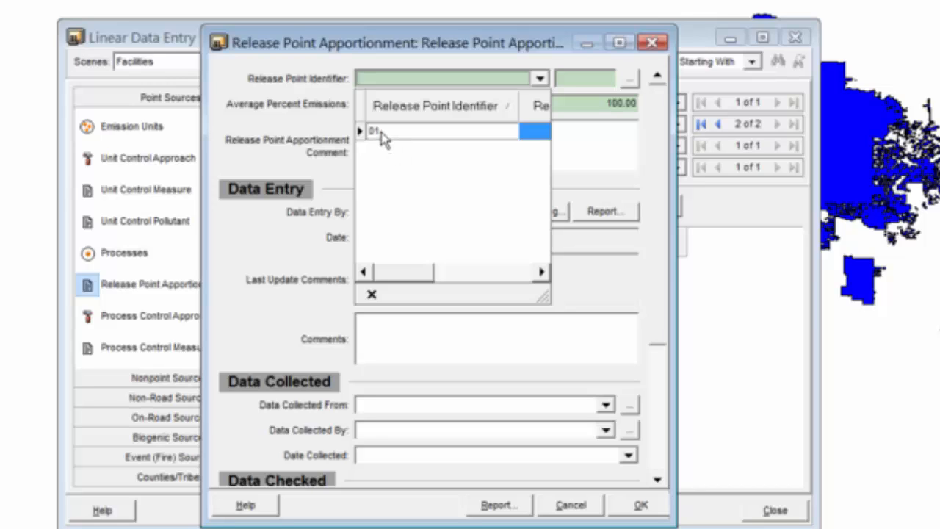
left_click(379, 131)
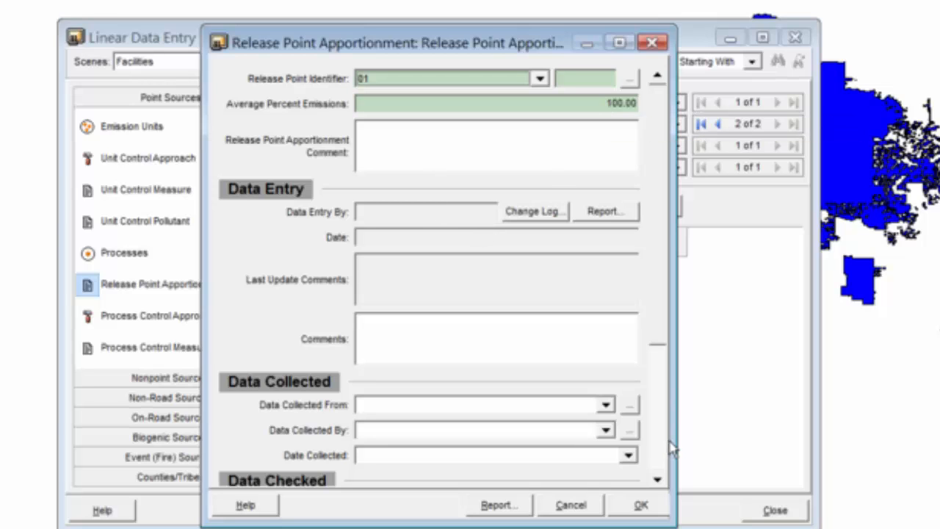
scroll(665, 452, "down", 5)
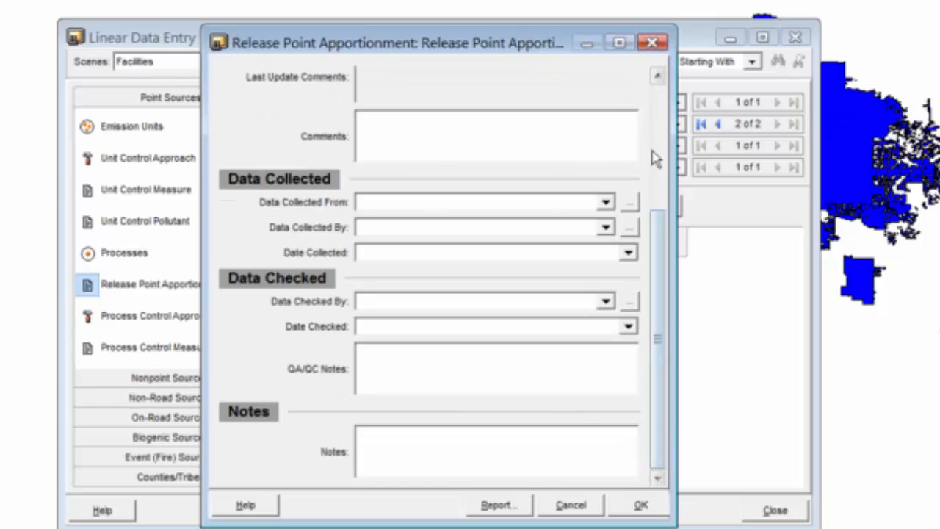
scroll(654, 153, "up", 5)
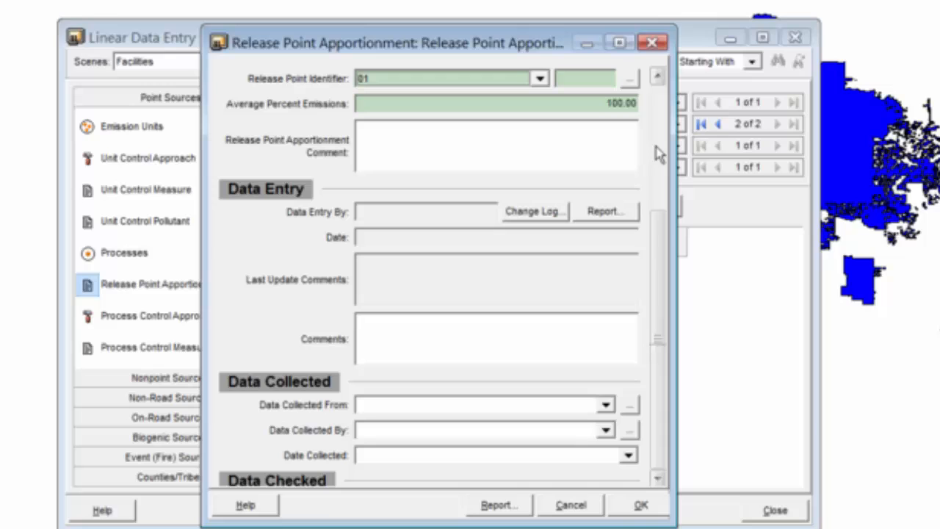
left_click(633, 505)
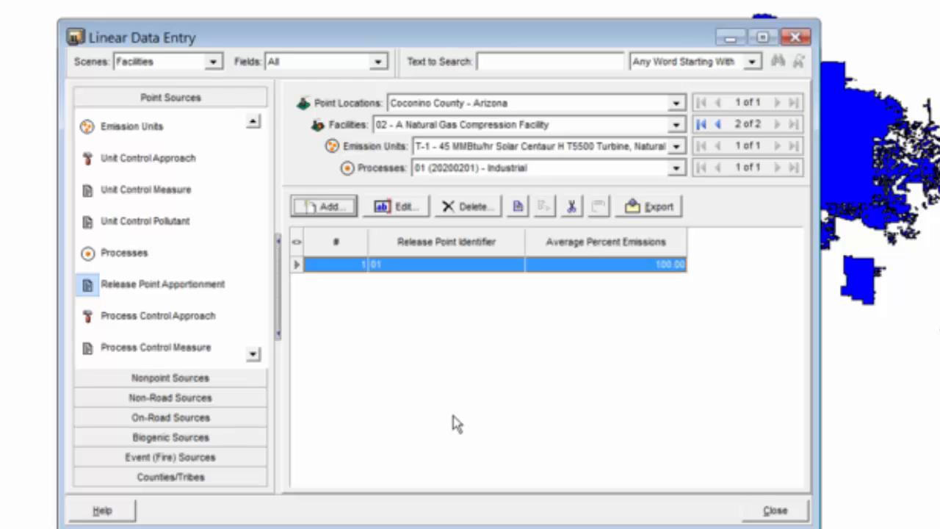
Step: Create an annual reporting period record for the process and set its emission operating type code to R, Routine
left_click(253, 357)
left_click(254, 357)
left_click(253, 356)
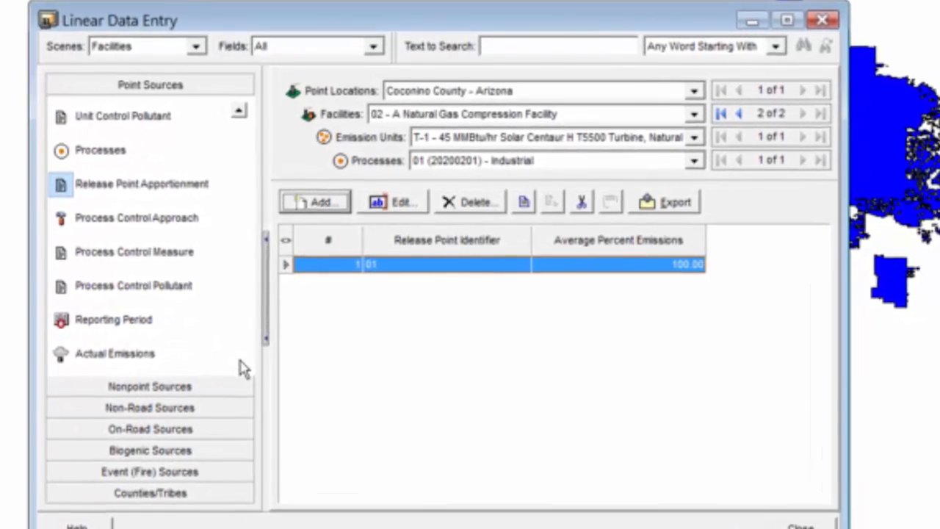
left_click(103, 324)
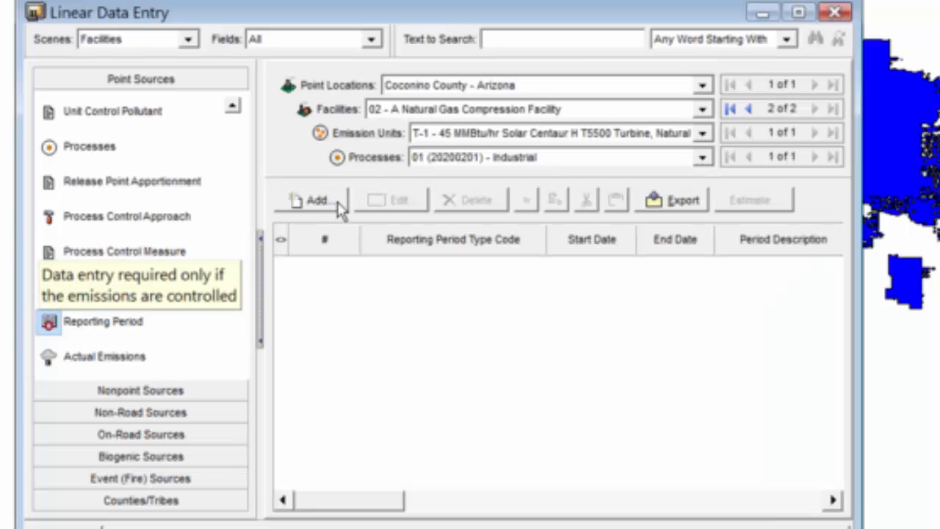
left_click(339, 208)
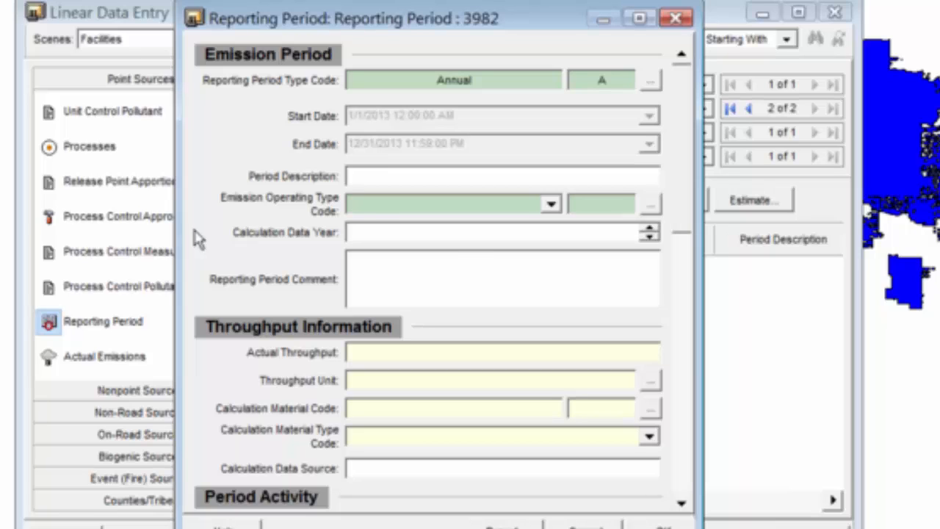
left_click(553, 206)
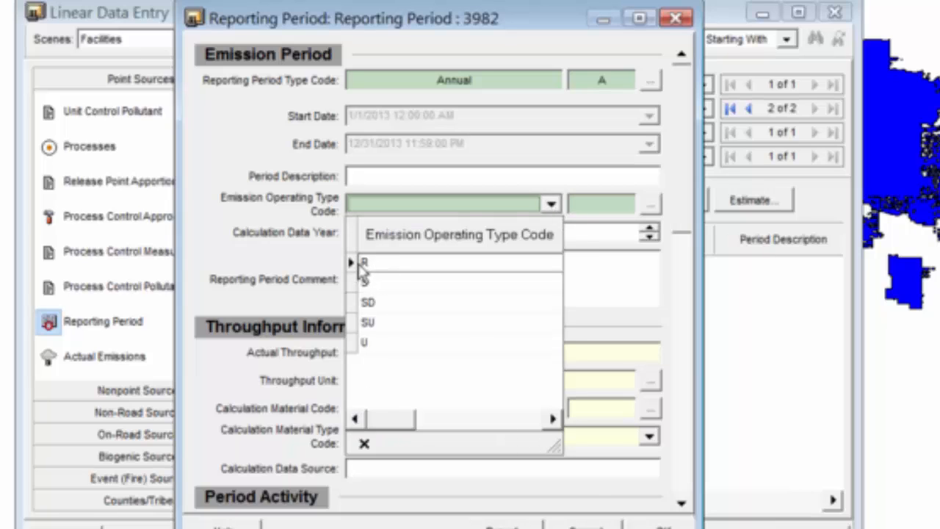
left_click(553, 420)
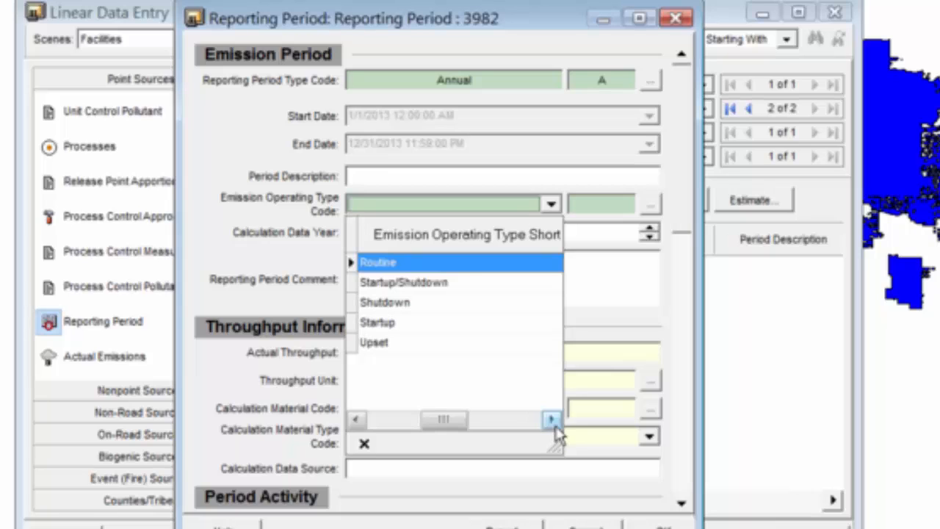
left_click(376, 421)
left_click(357, 418)
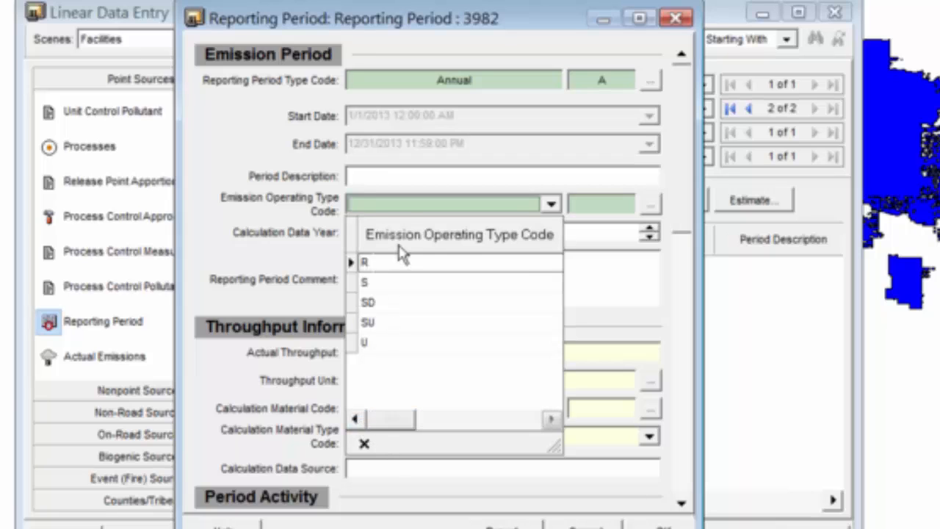
left_click(387, 269)
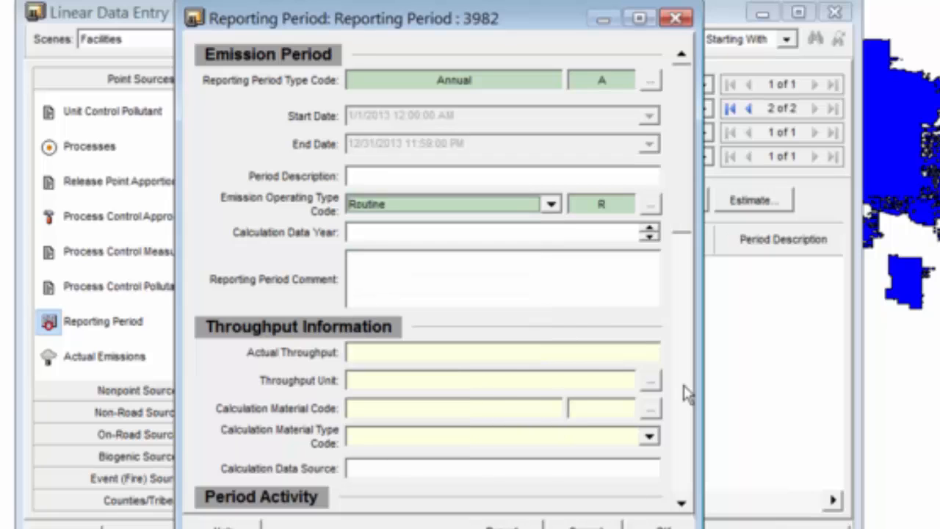
Step: Review the remaining sections of the reporting period form and save the record
left_click(684, 464)
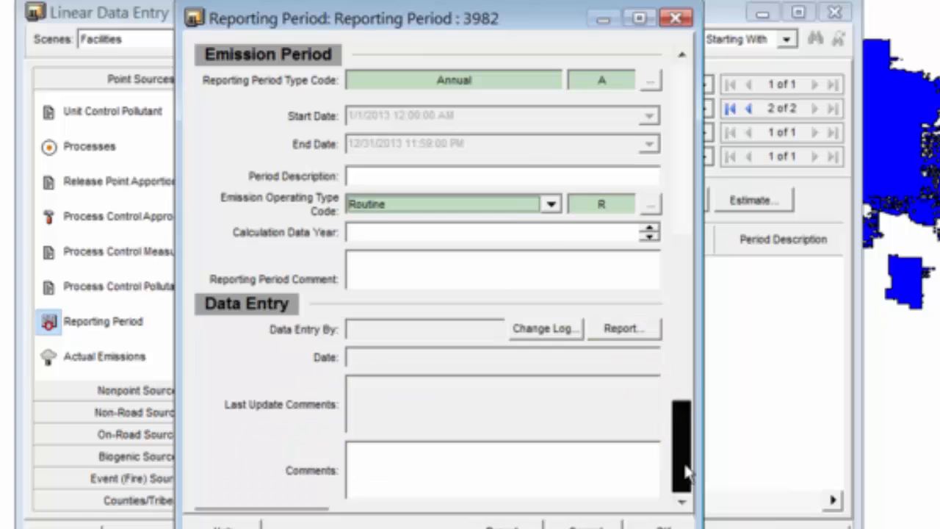
left_click(685, 470)
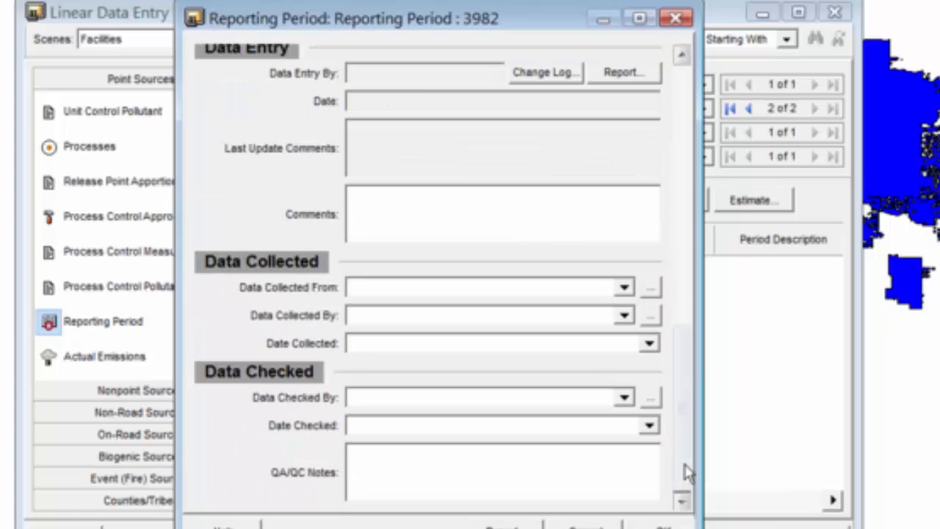
left_click(687, 73)
left_click(689, 80)
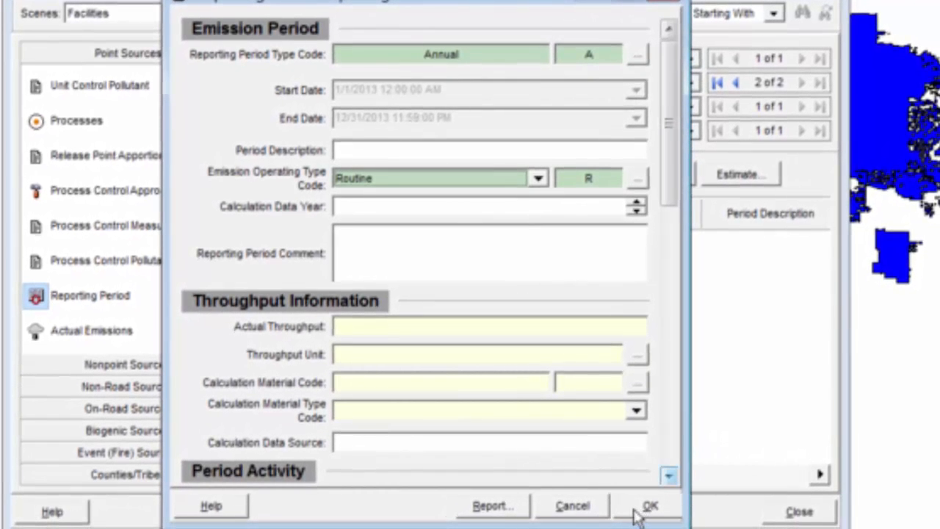
left_click(641, 511)
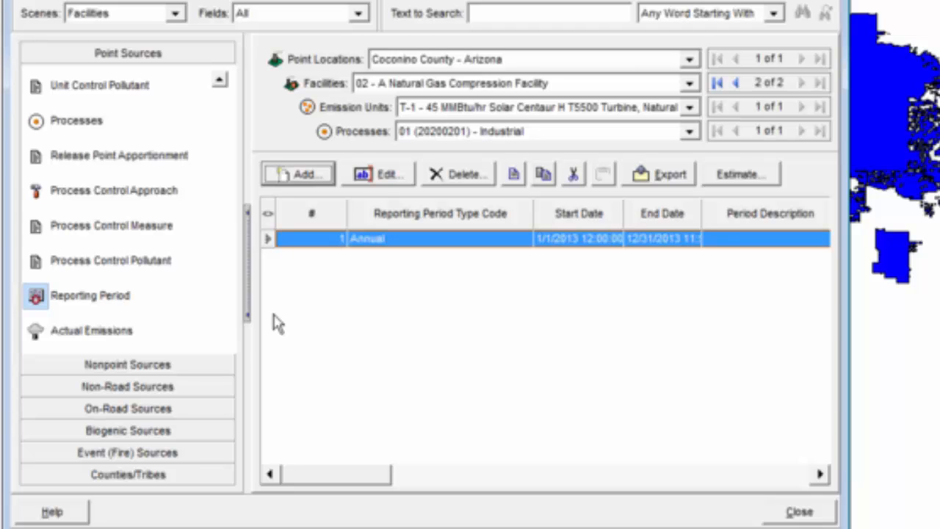
Step: Start an actual emission record for the annual period, consult T-1's NOx figure in the emissions summary, and assign pollutant code NOX, Nitrogen Oxides
left_click(91, 332)
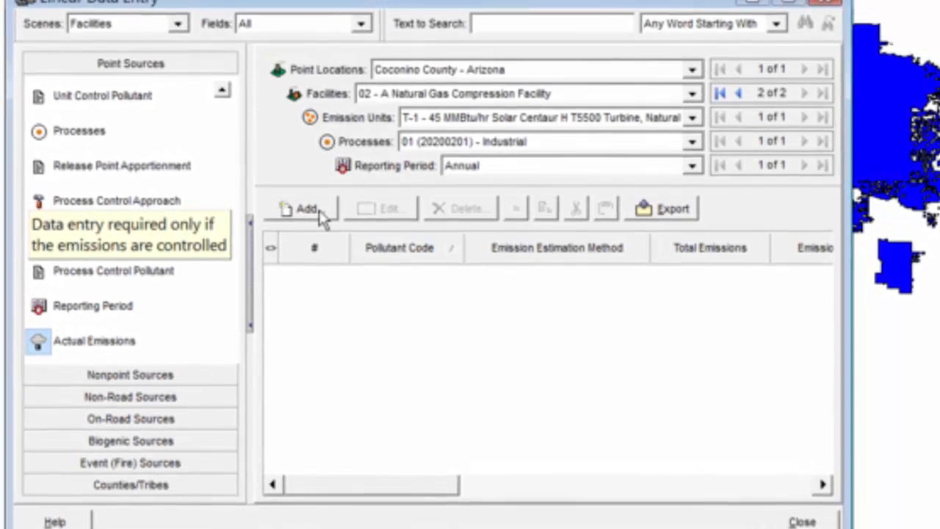
left_click(322, 211)
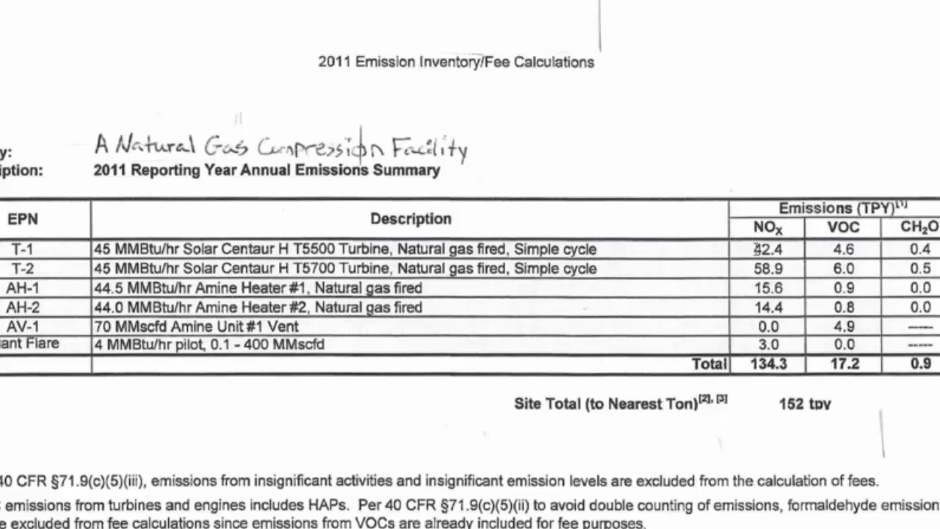
left_click_drag(755, 249, 784, 250)
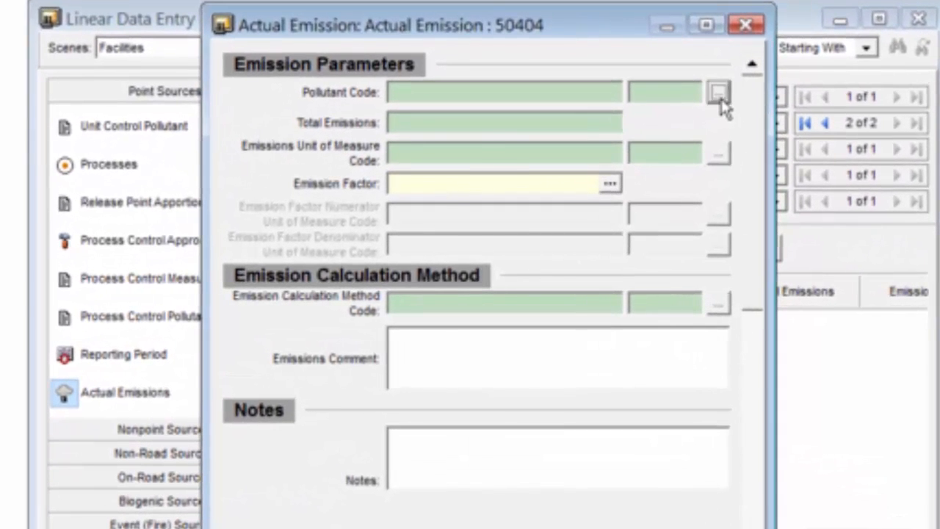
left_click(720, 98)
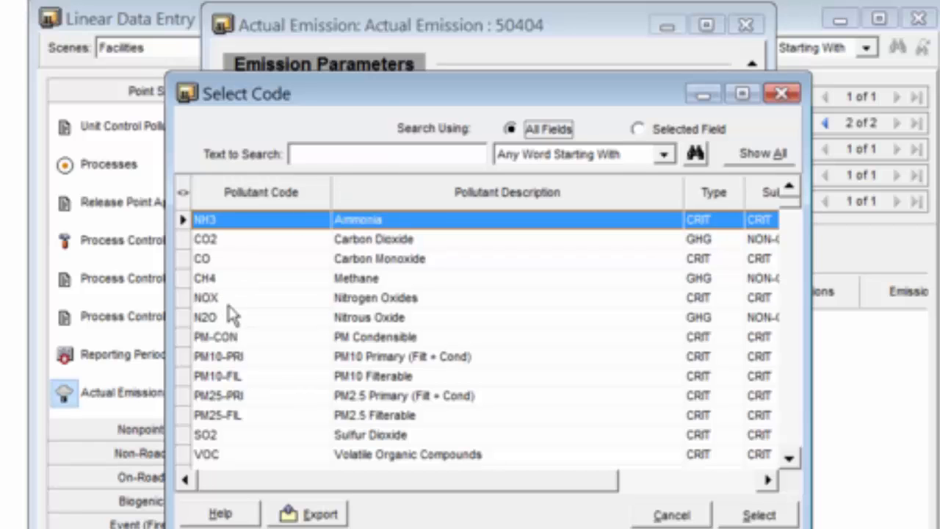
left_click(202, 299)
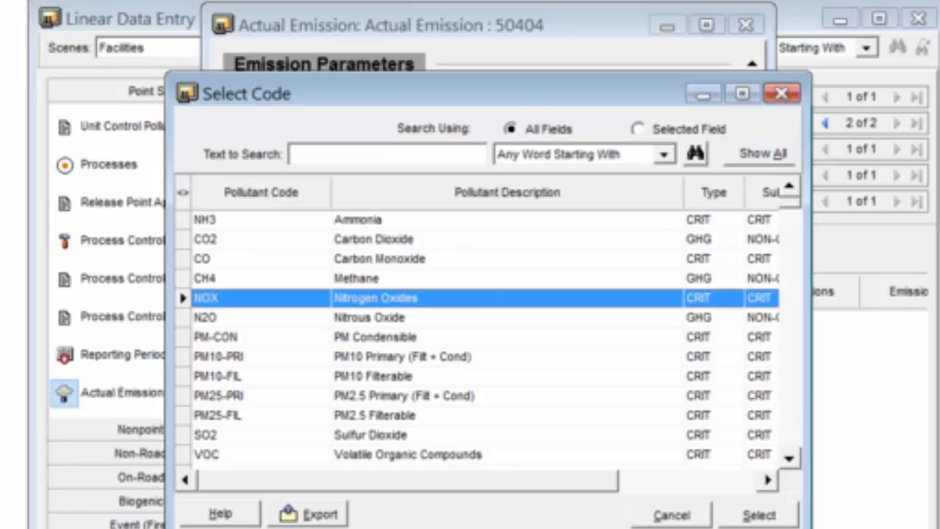
left_click(750, 517)
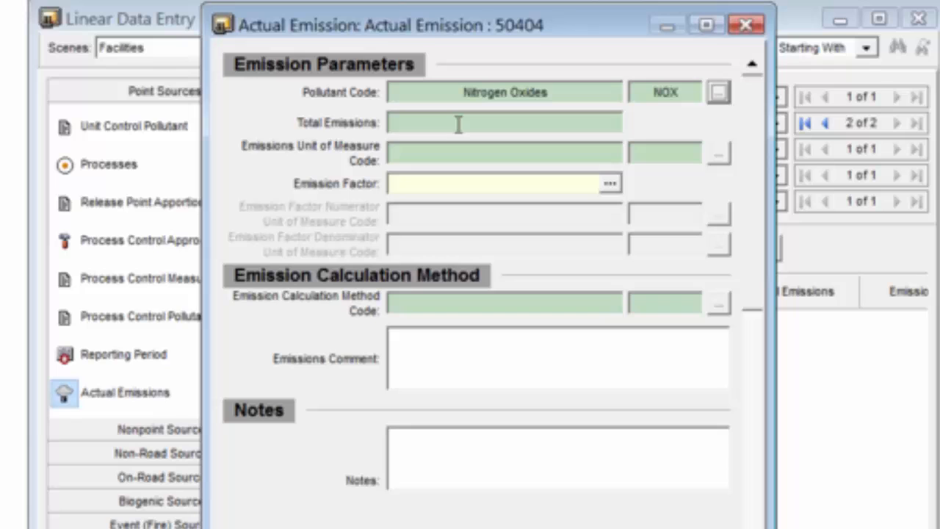
Step: Set the total nitrogen oxides emissions to 42.4 with TON as the unit of measure code
left_click(458, 123)
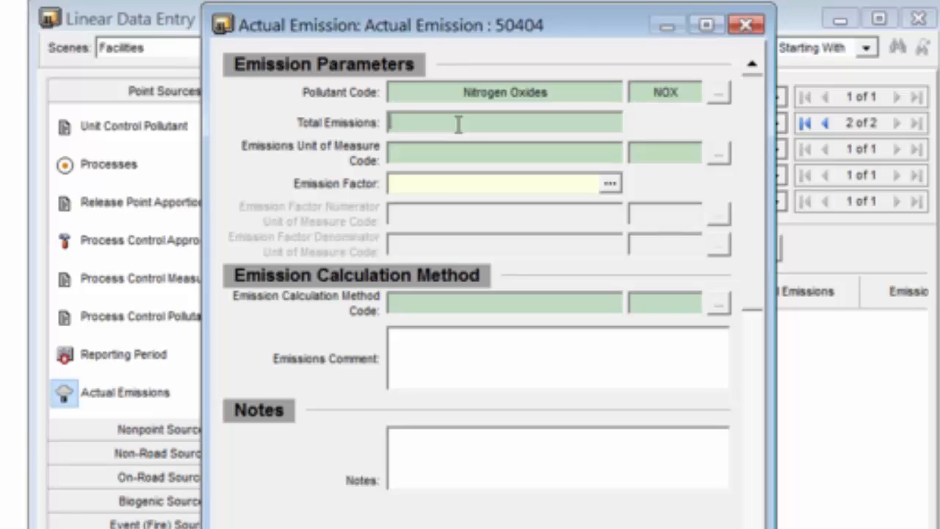
type("42.4")
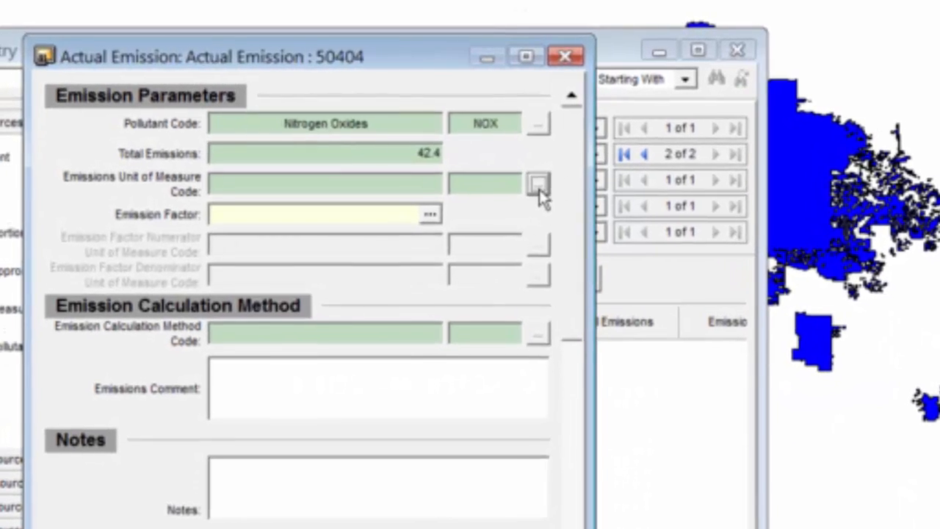
left_click(537, 189)
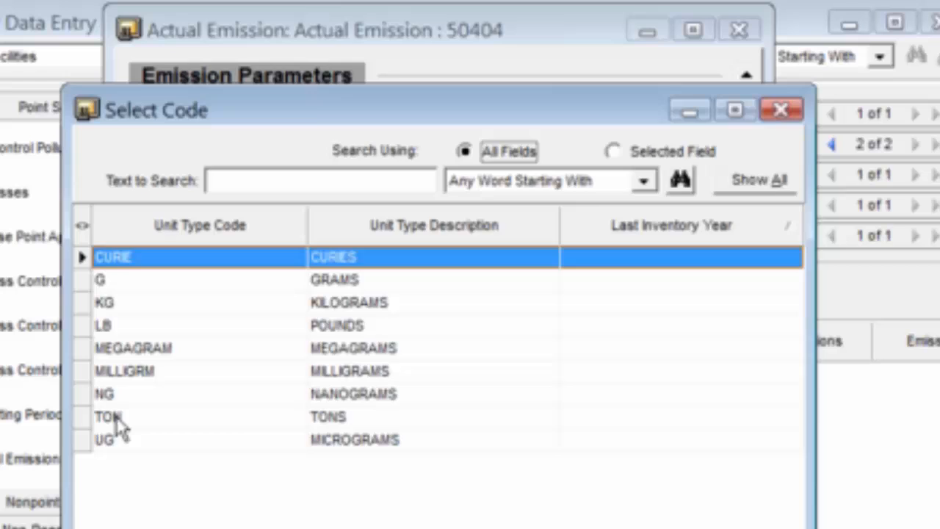
double_click(116, 419)
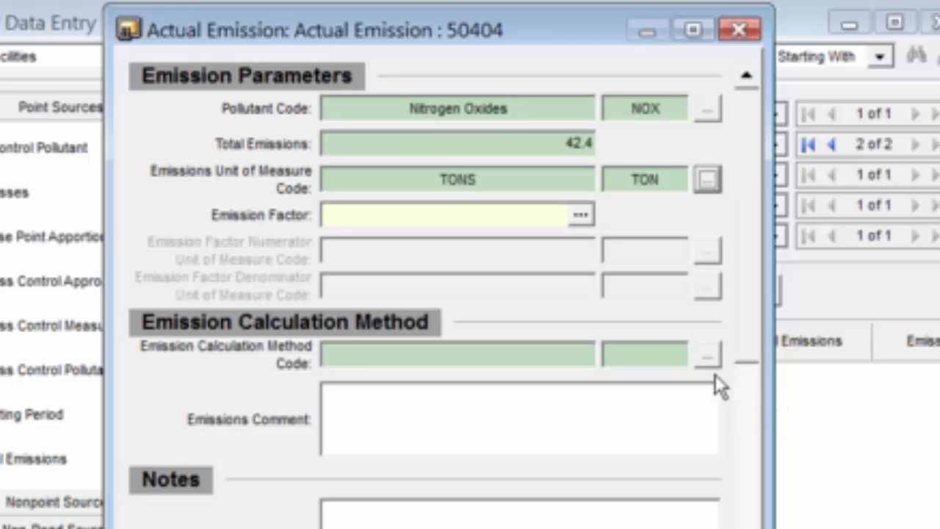
Step: Set the emission calculation method to code 13, Other Emission Factor (no Control Efficiency used), and save the actual emission record
left_click(707, 356)
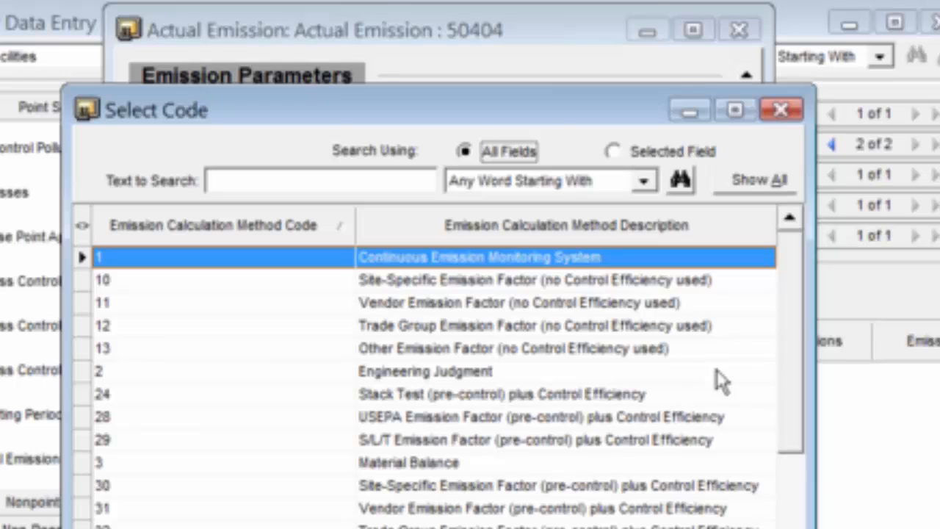
left_click(376, 351)
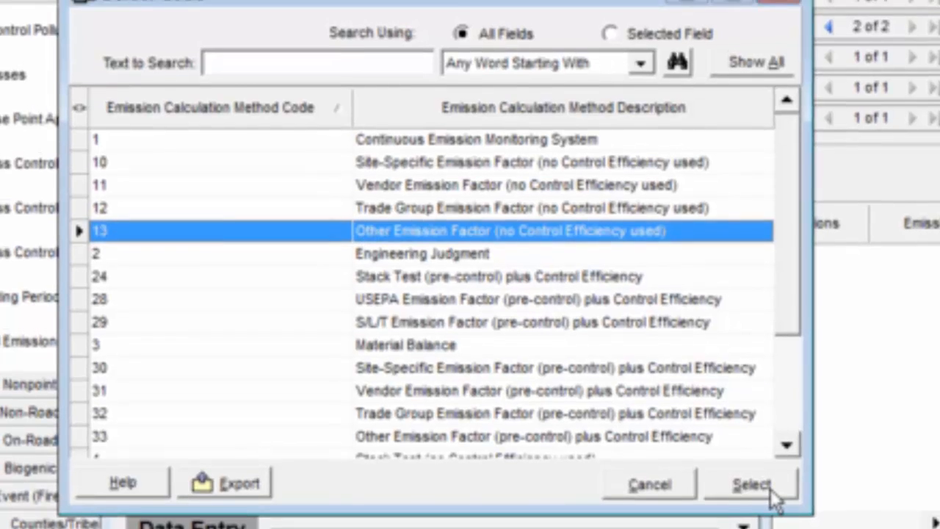
left_click(750, 479)
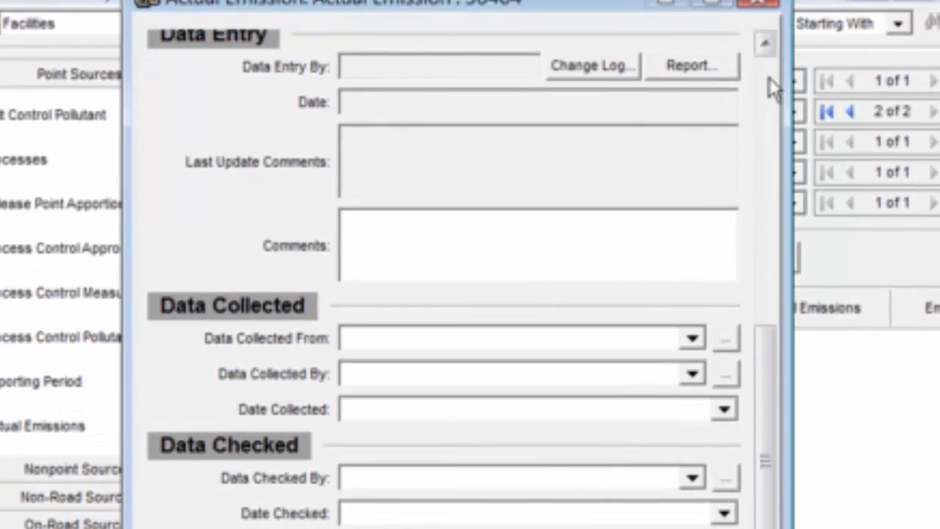
left_click(761, 53)
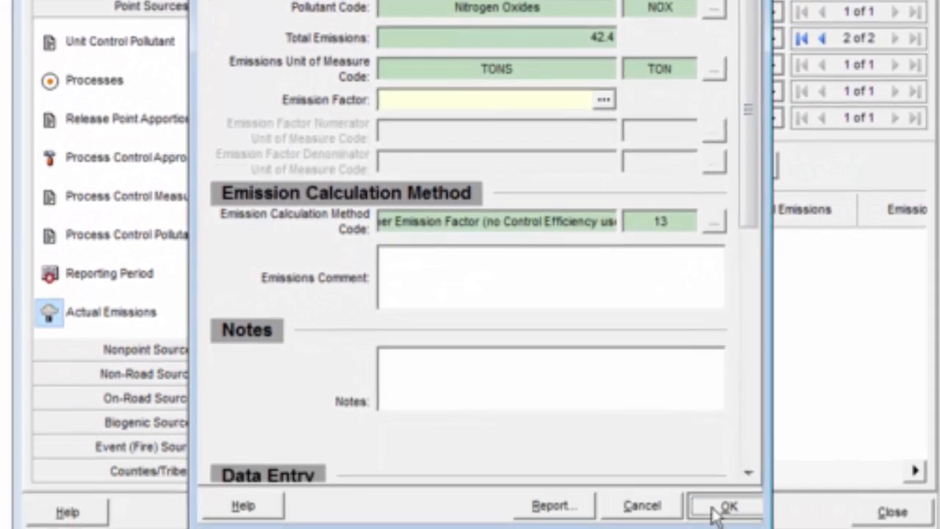
left_click(726, 513)
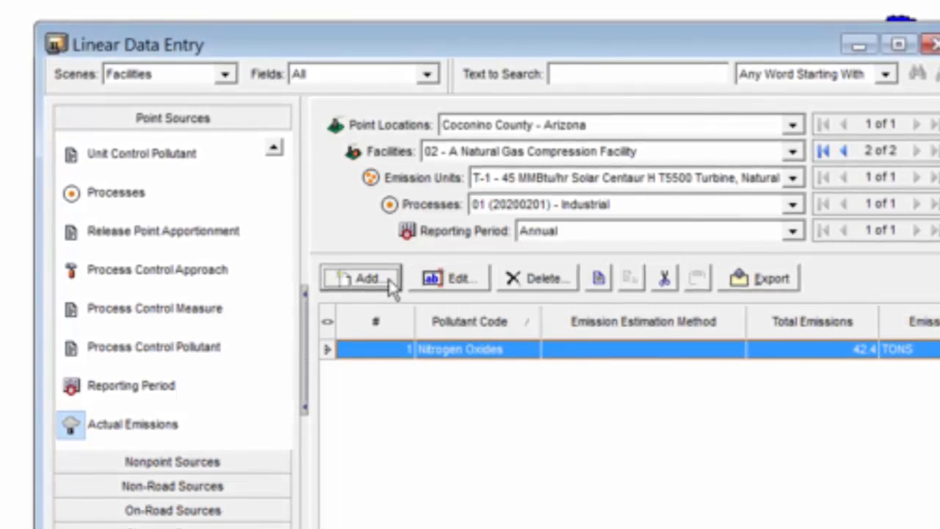
Step: Start a second actual emission record for the annual period and assign pollutant code VOC, Volatile Organic Compounds
left_click(365, 278)
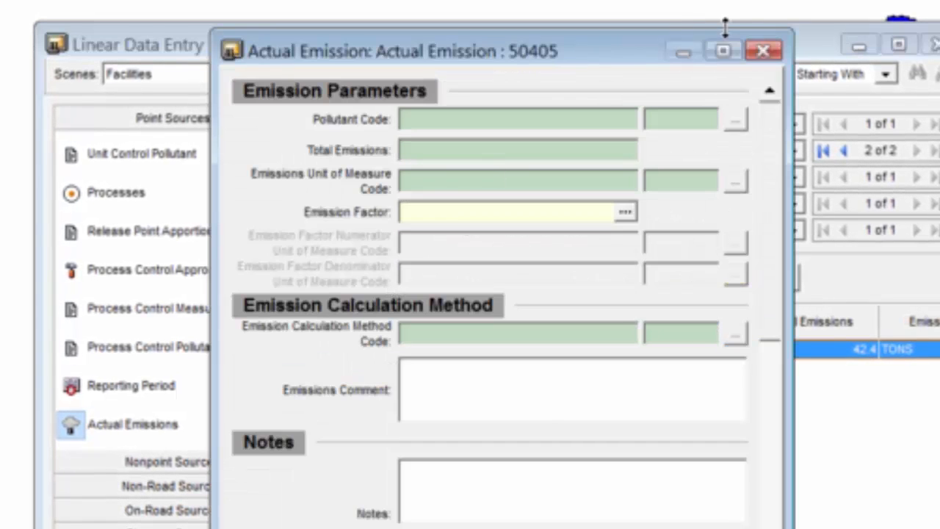
left_click(740, 122)
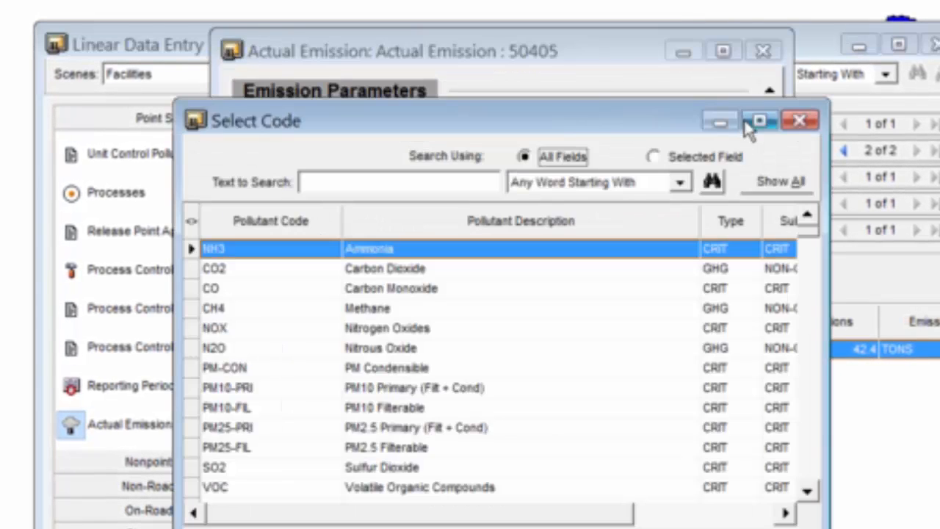
left_click(365, 488)
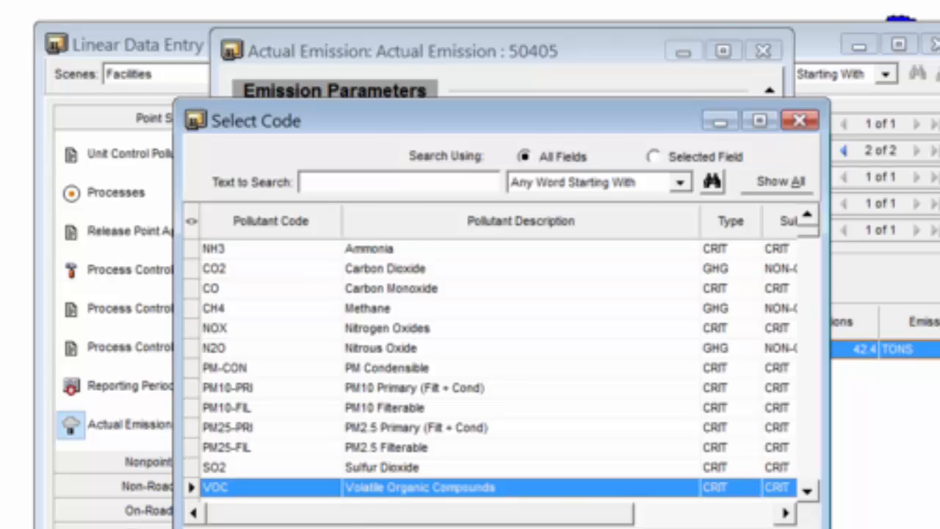
left_click(499, 528)
Step: Set the total volatile organic compound emissions to 4.6 with TON as the unit of measure code
left_click(569, 155)
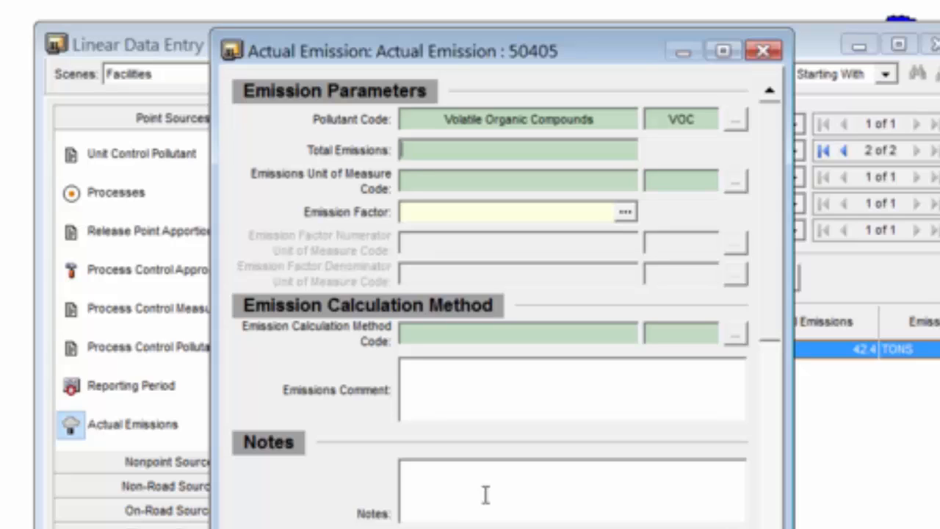
type("4.6")
left_click(738, 183)
double_click(399, 389)
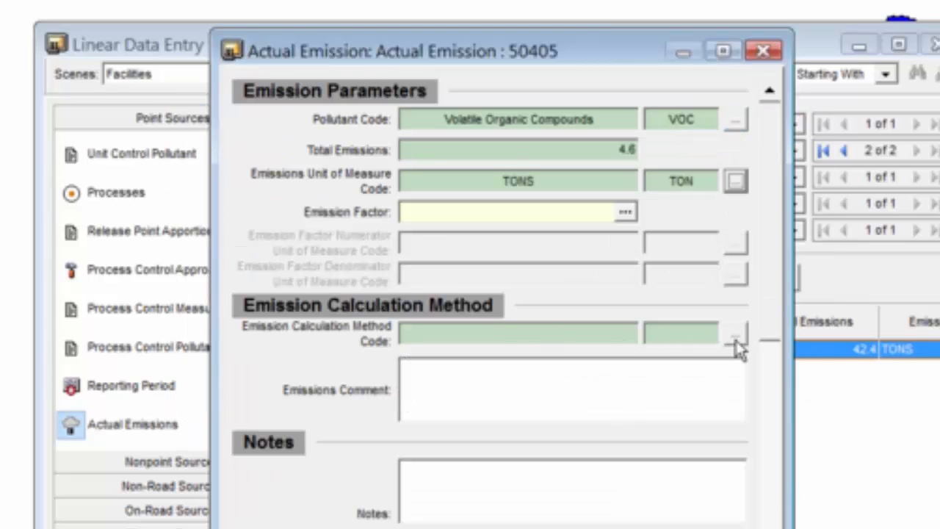
Step: Set the VOC record's emission calculation method to code 13, Other Emission Factor (no Control Efficiency used), and save it
left_click(736, 335)
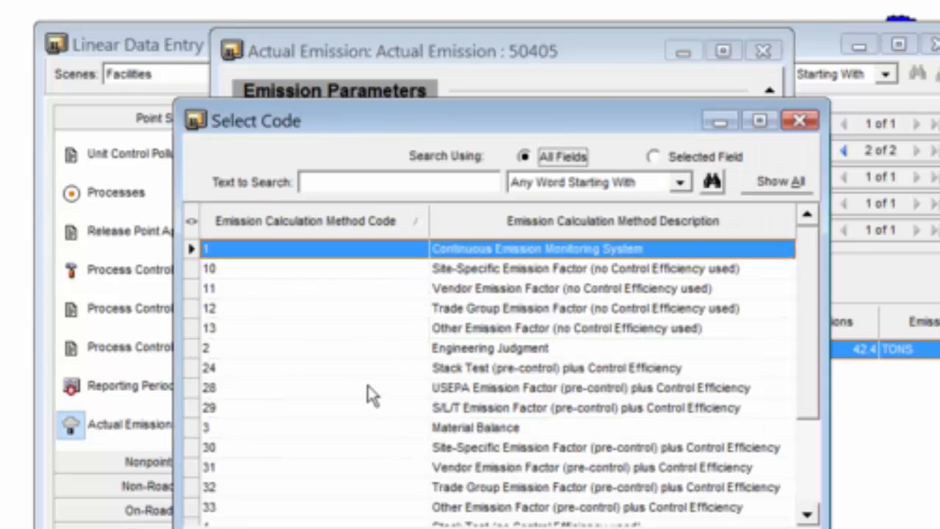
left_click(302, 331)
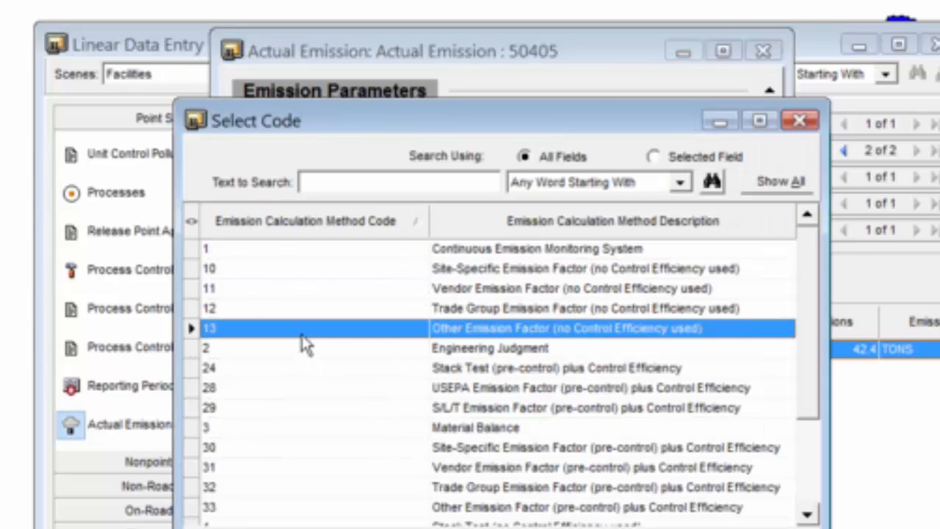
key("Return")
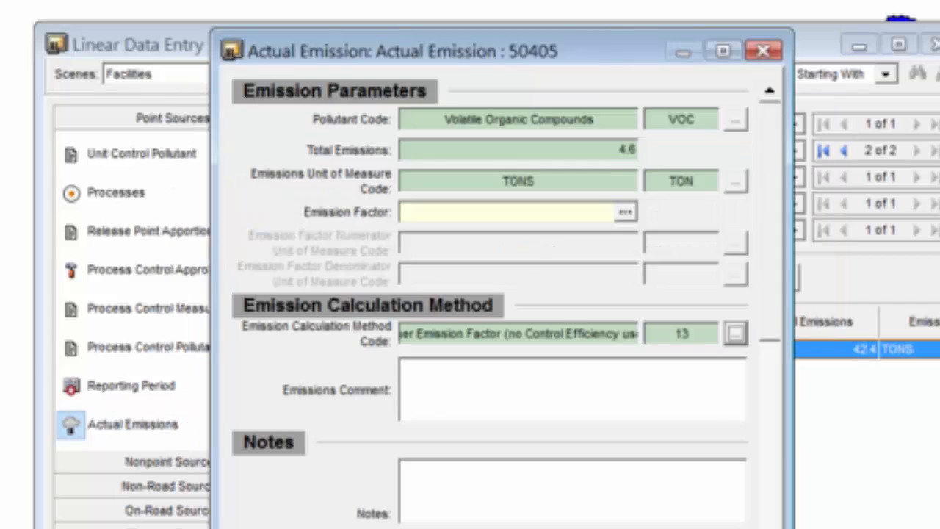
key("Return")
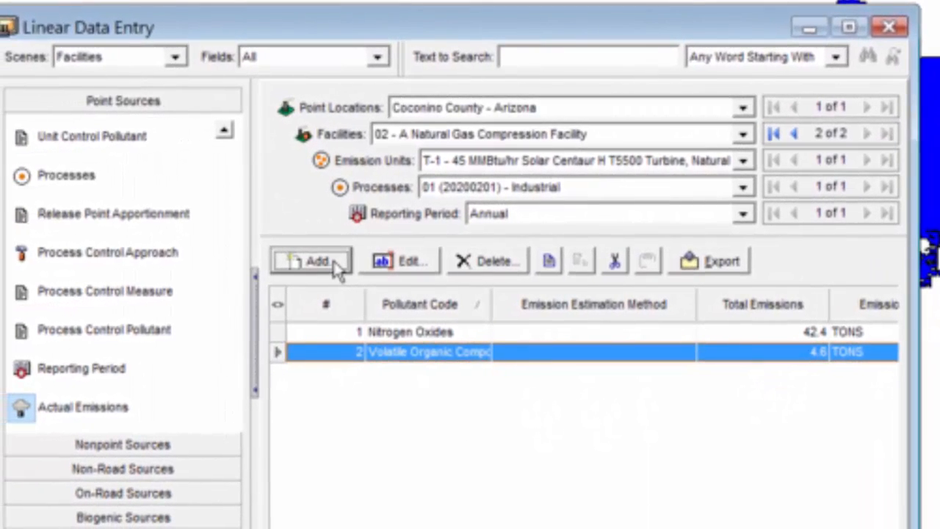
Step: Start a third actual emission record, search the pollutant codes for Formaldehyde, and assign code 50000
left_click(336, 265)
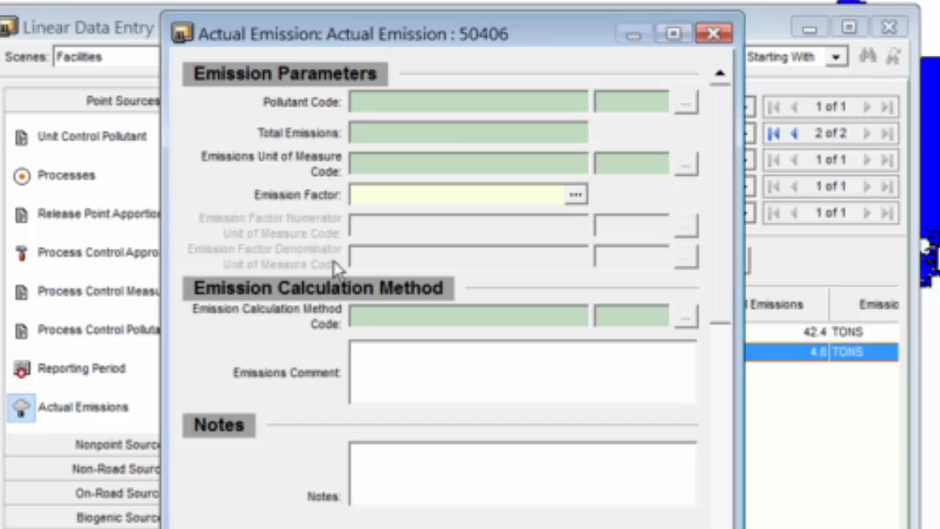
left_click(687, 108)
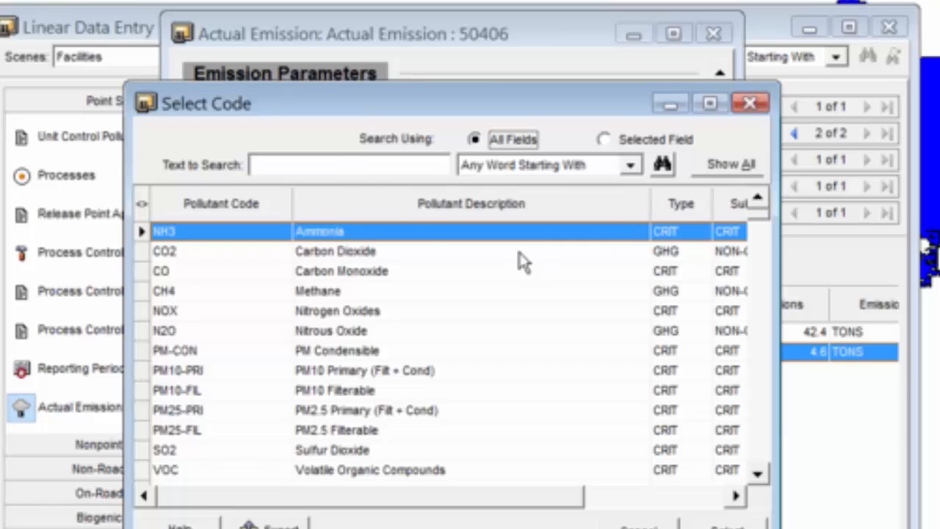
left_click(336, 166)
type("Forma")
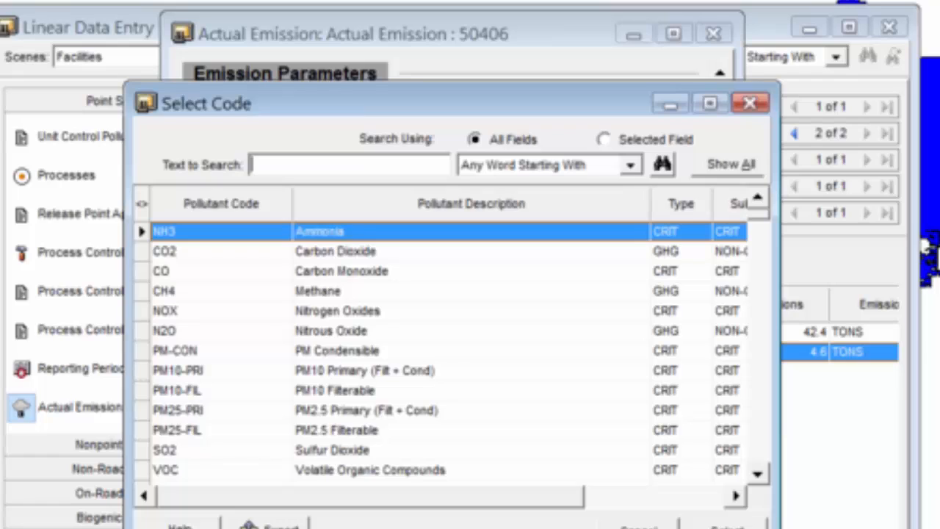
type("ldehyde")
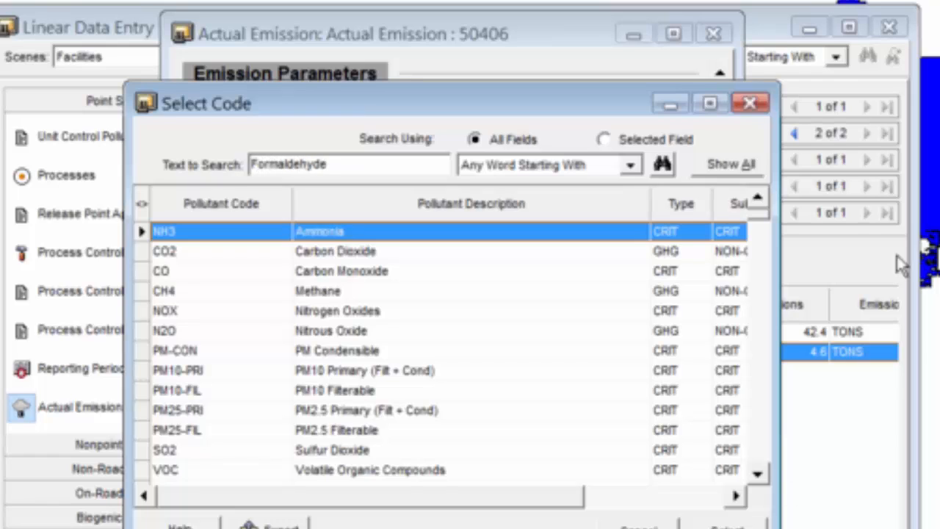
left_click(664, 165)
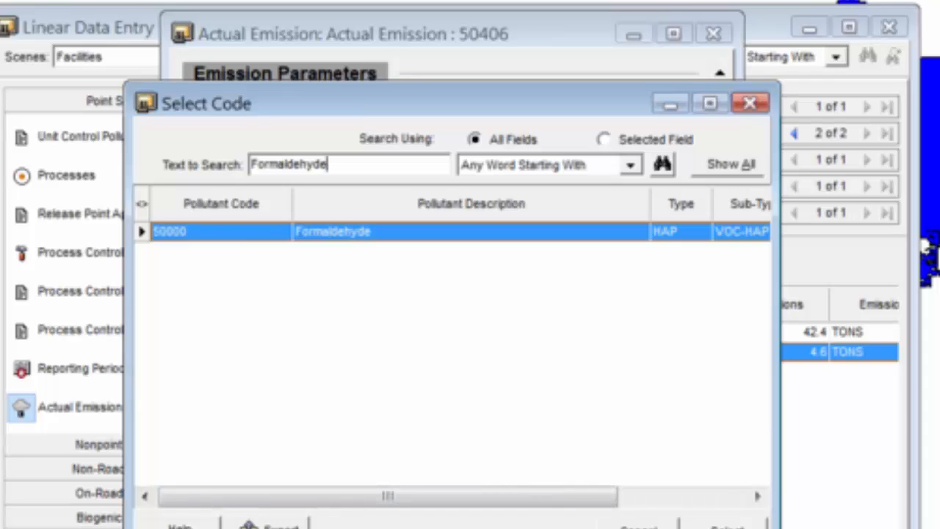
left_click(727, 527)
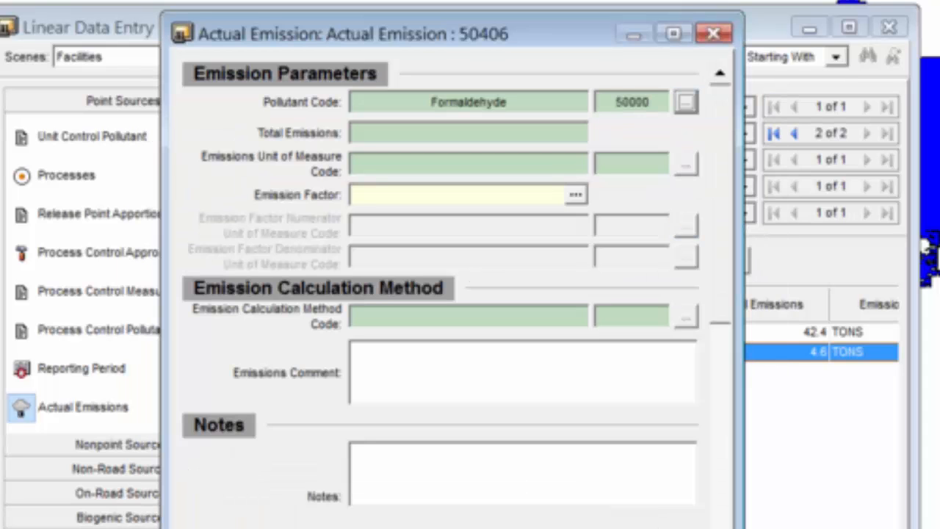
Step: Set the total formaldehyde emissions to 0.4 with TON as the unit of measure code
left_click(363, 136)
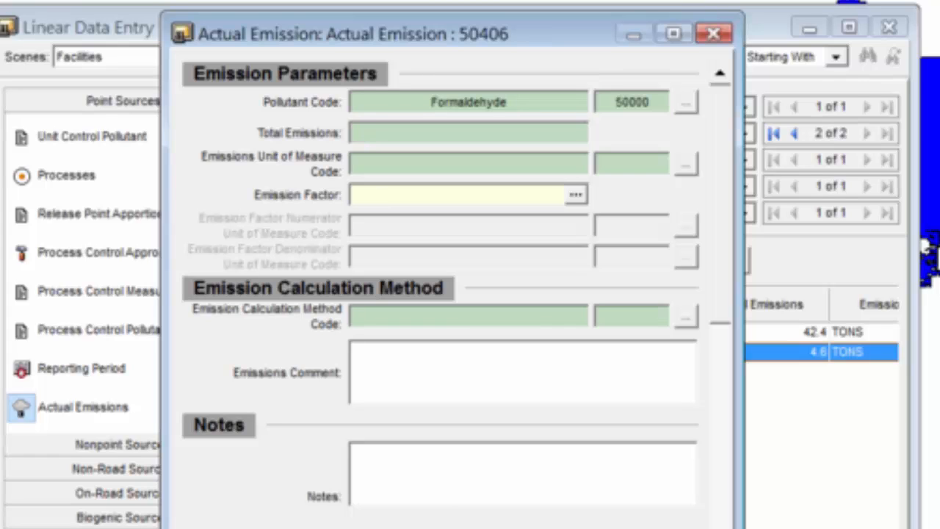
type("0.4")
left_click(685, 166)
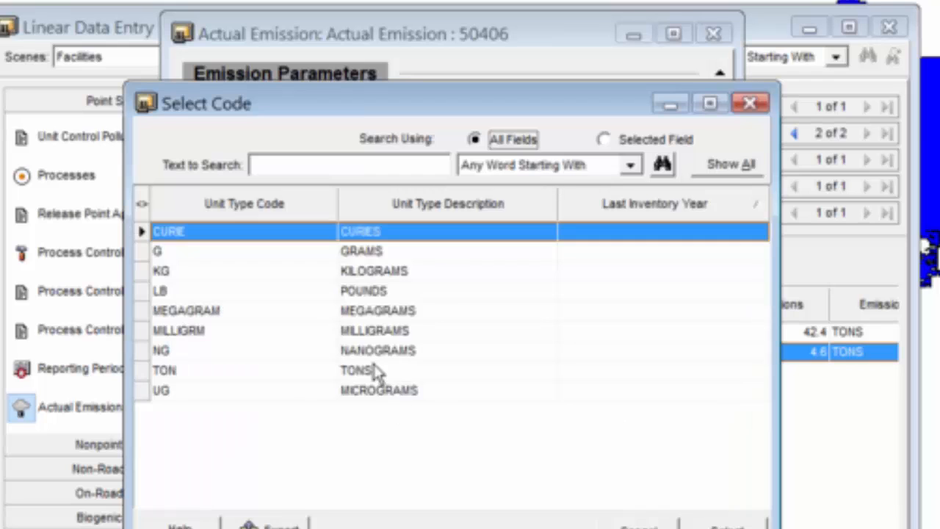
left_click(360, 371)
left_click(726, 526)
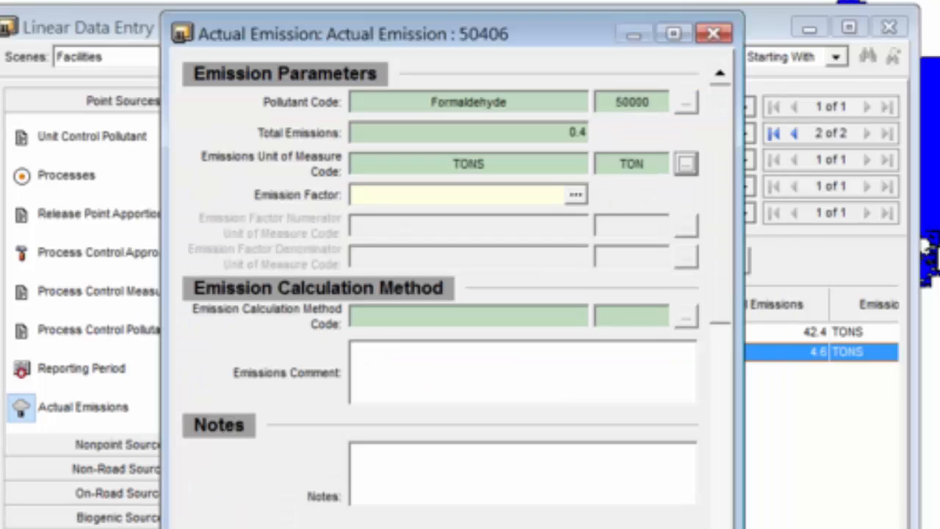
Step: Set the formaldehyde record's emission calculation method to code 13, Other Emission Factor (no Control Efficiency used), and save it
left_click(683, 321)
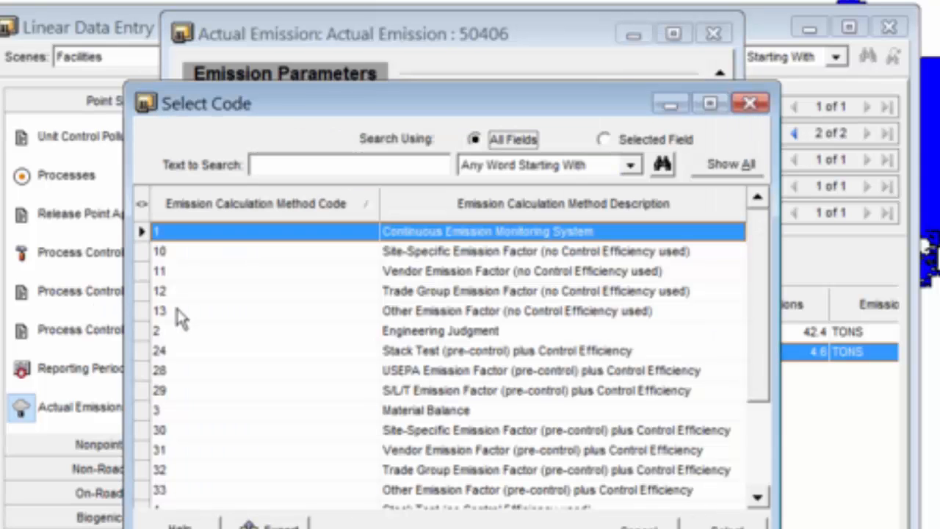
left_click(179, 311)
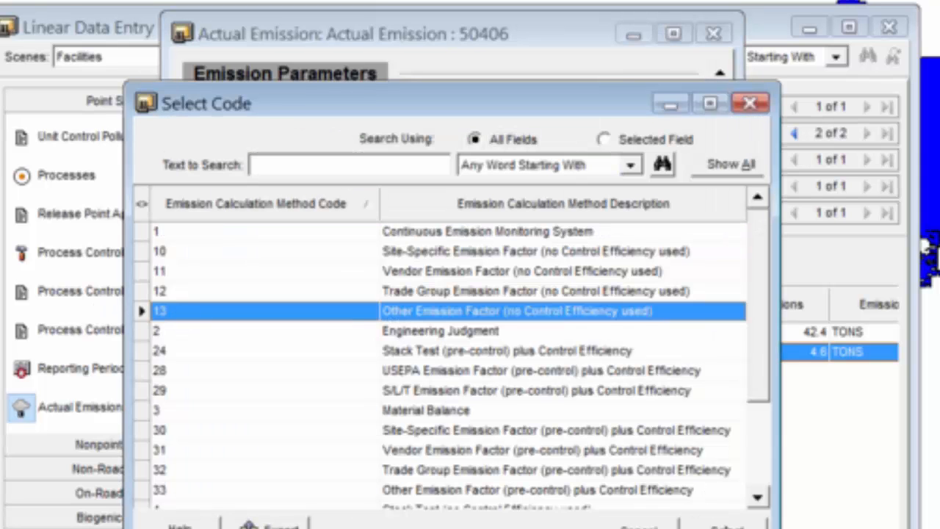
left_click(727, 526)
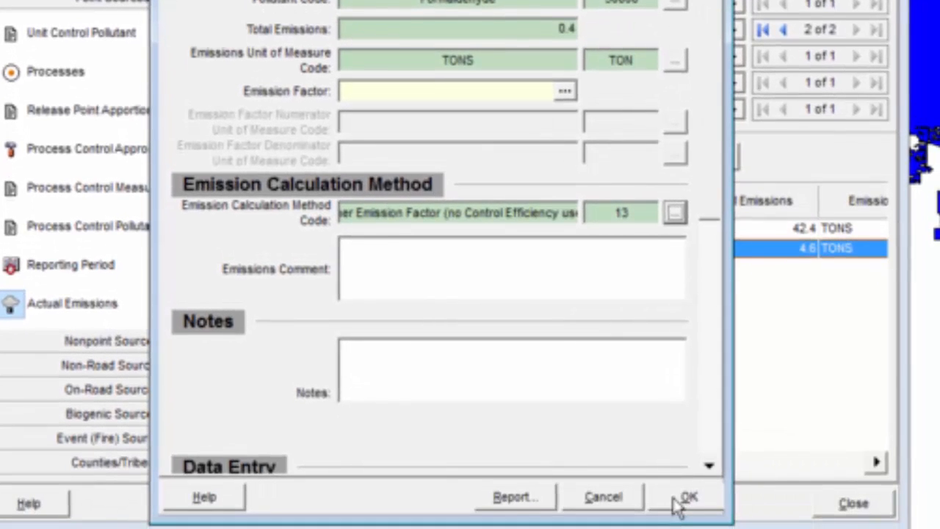
left_click(679, 502)
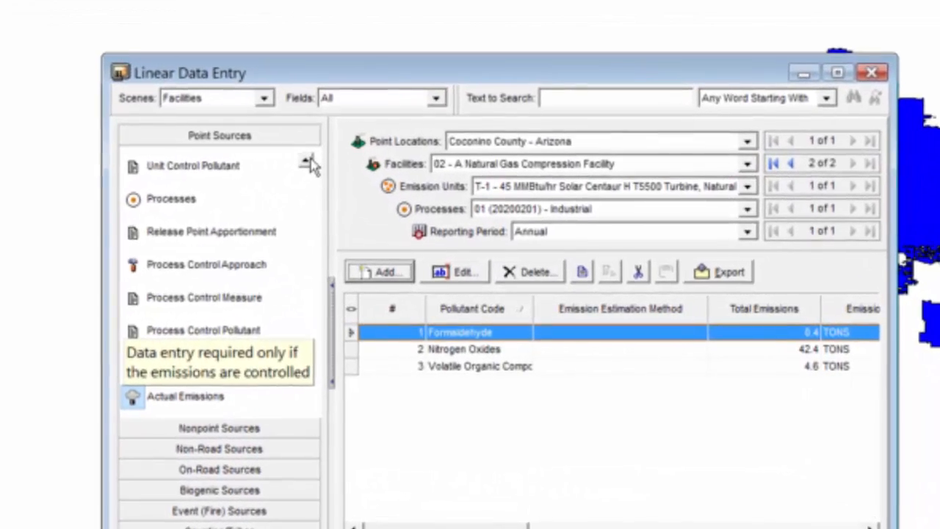
Step: Return to the facility's emission units and duplicate turbine T-1 by copying and pasting its record
left_click(309, 160)
left_click(309, 160)
left_click(309, 160)
left_click(309, 160)
left_click(309, 160)
left_click(309, 160)
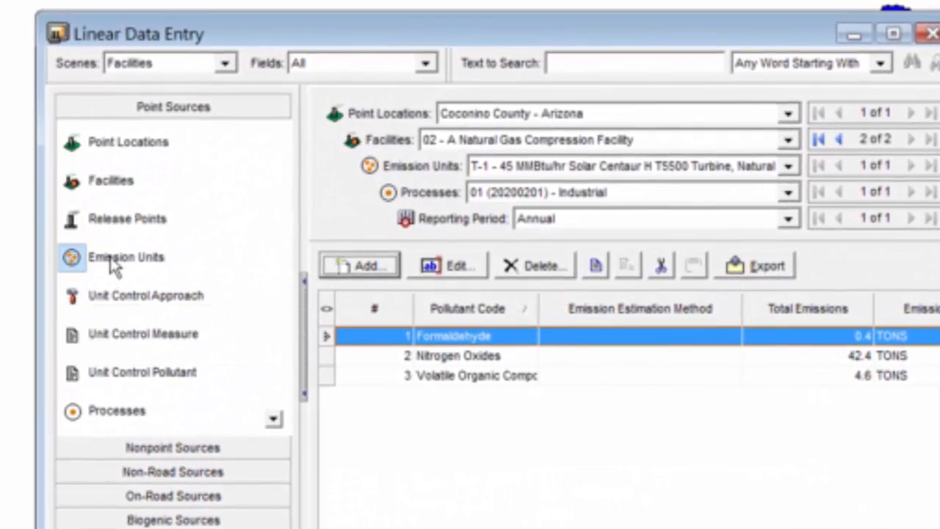
left_click(112, 263)
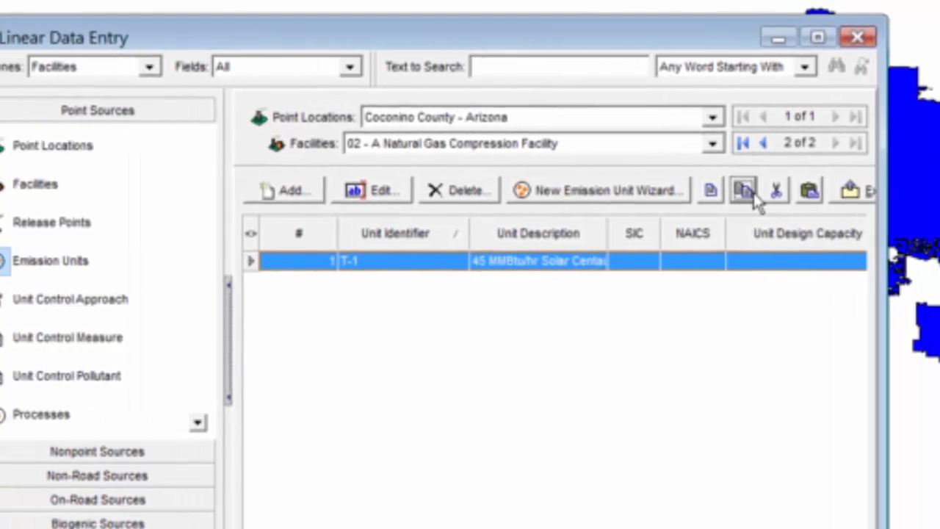
left_click(789, 193)
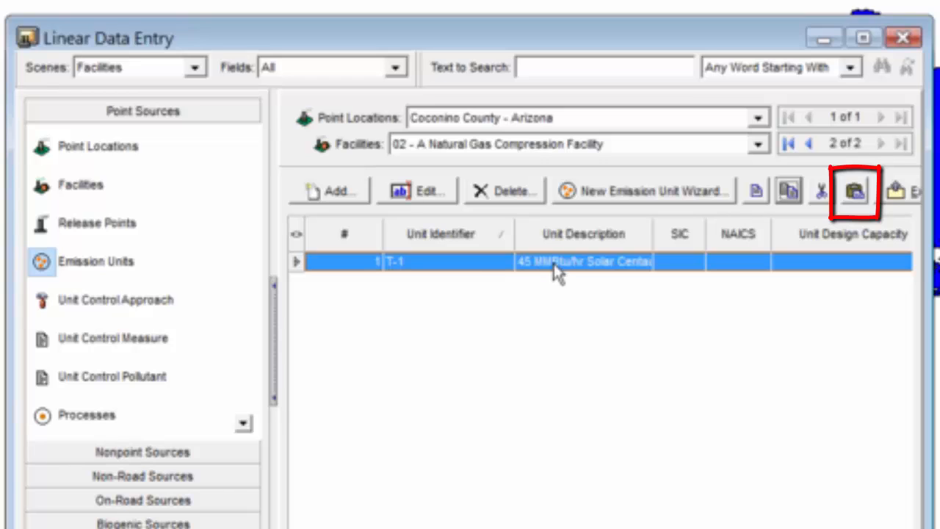
left_click(860, 194)
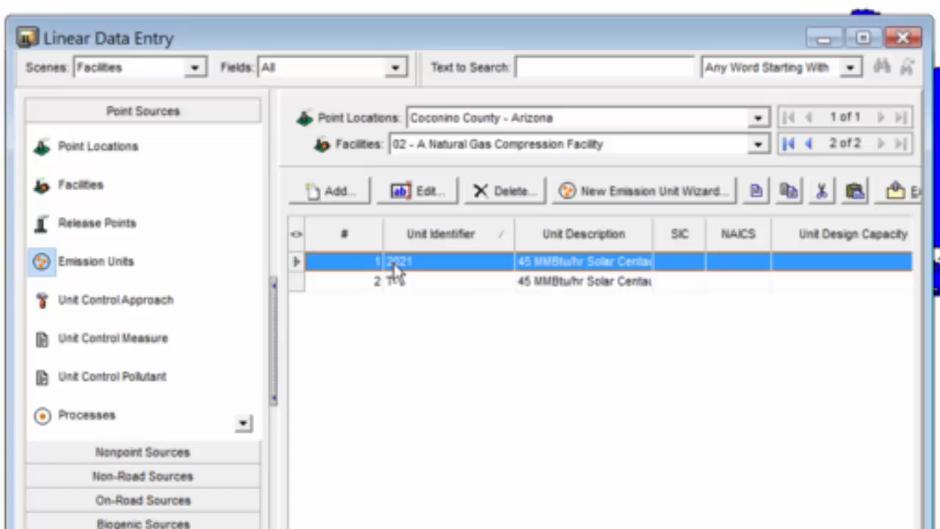
Step: Set the duplicated unit's identifier to T-2 and copy T-2's description from the annual emissions summary
left_click(426, 191)
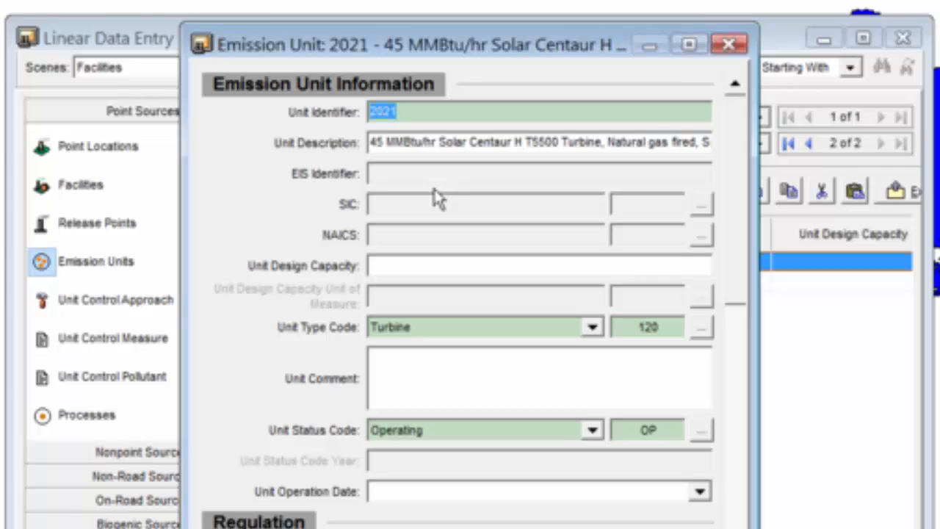
type("T-2")
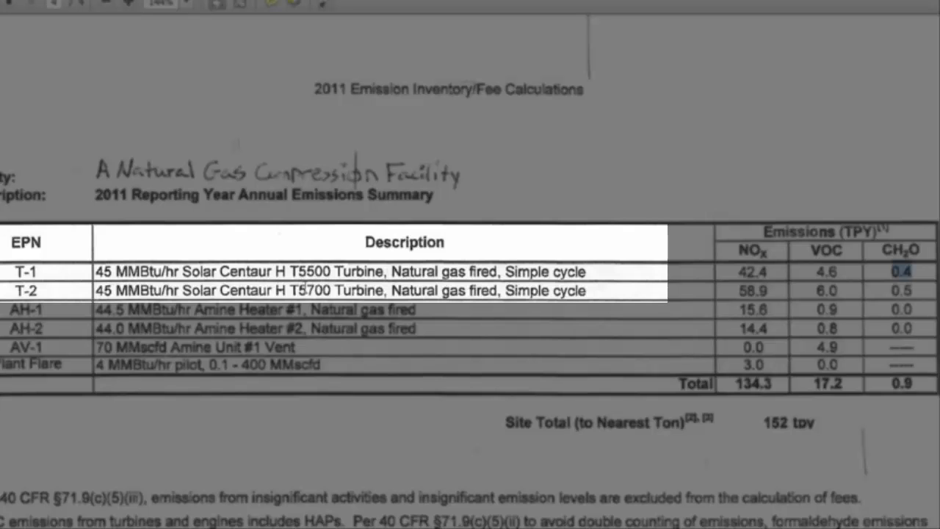
left_click_drag(96, 290, 586, 292)
key("ctrl+c")
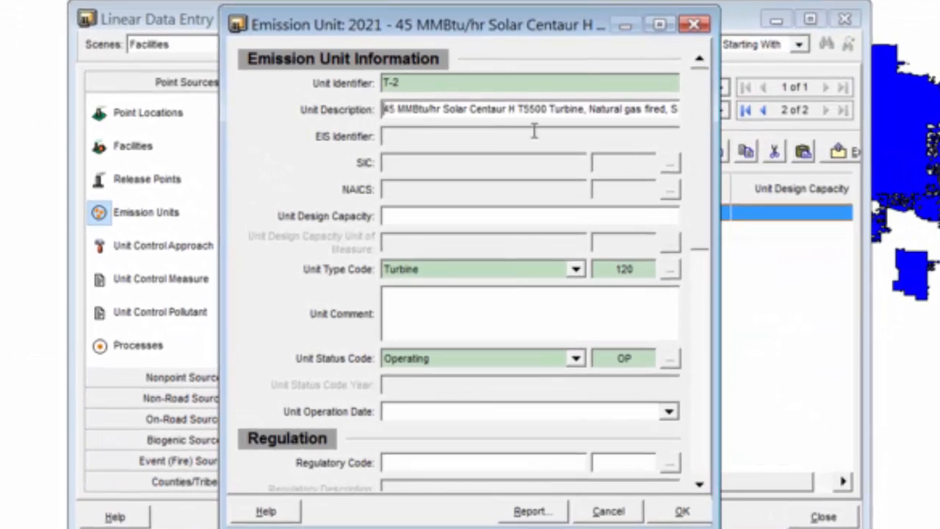
Step: Replace the unit description with "45 MMBtu/hr Solar Centaur H T5700 Turbine, Natural gas fired, Simple cycle" and save the emission unit
left_click_drag(534, 130, 783, 111)
key("Home")
left_click_drag(461, 91, 688, 106)
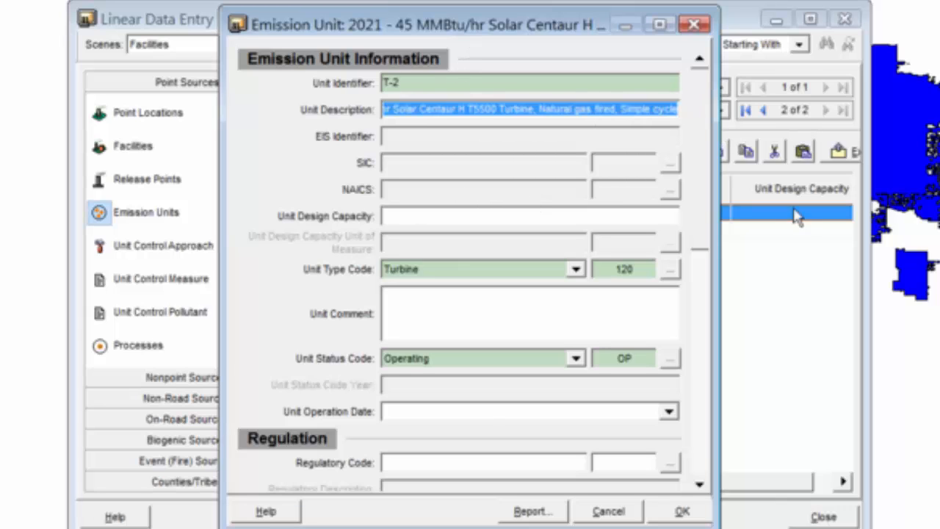
key("Delete")
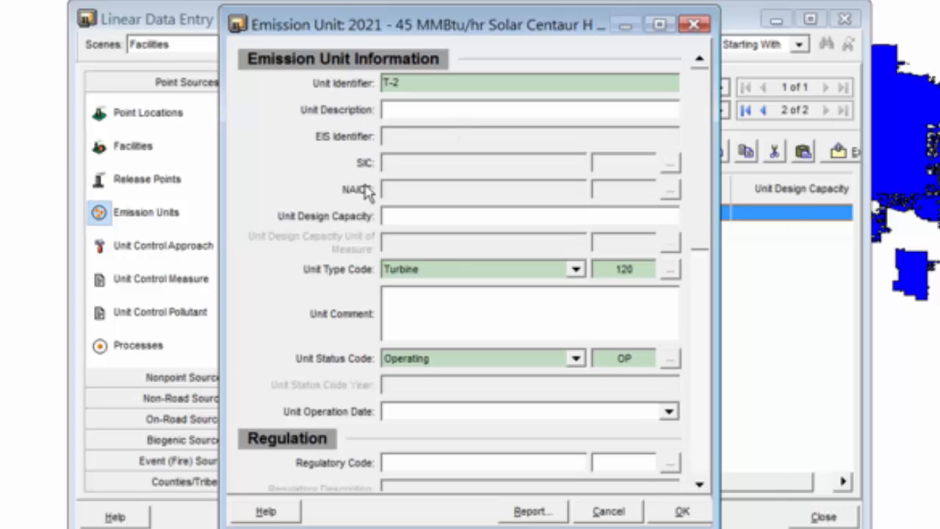
key("ctrl+v")
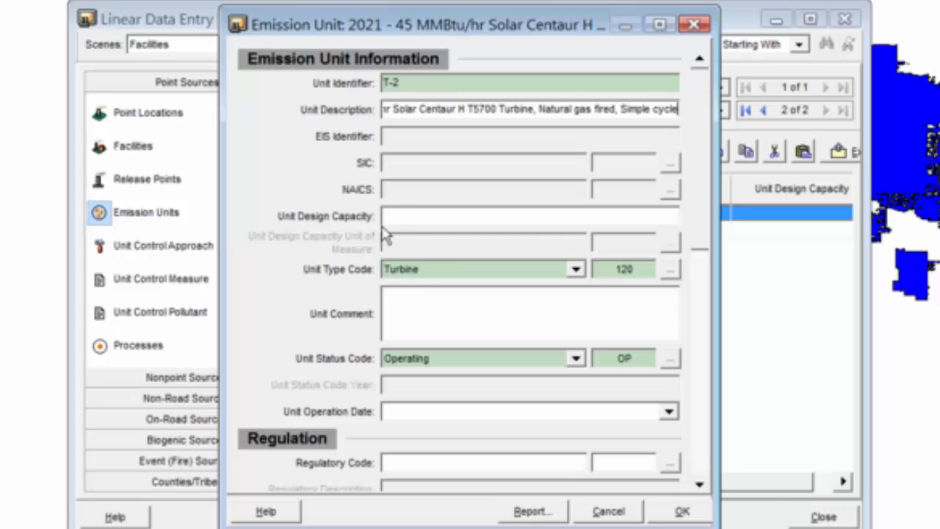
left_click(681, 512)
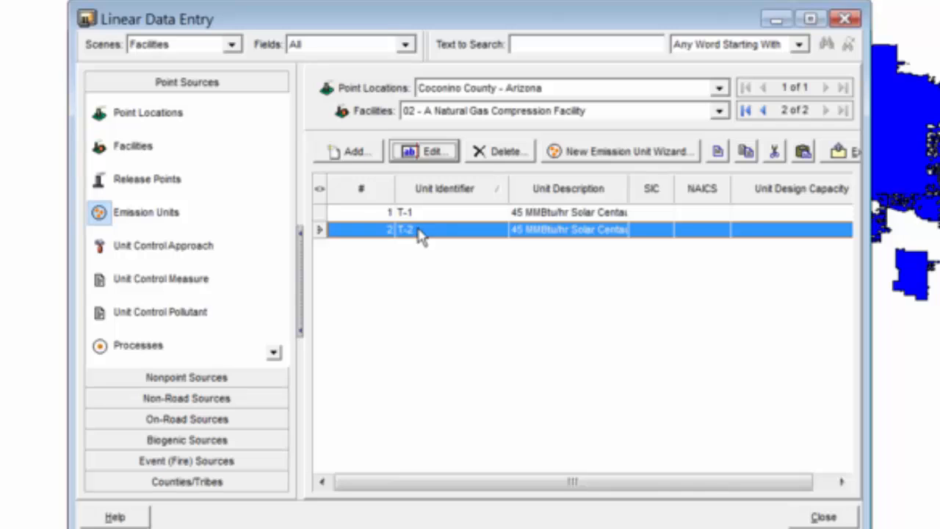
Step: Open the actual emissions records belonging to emission unit T-2
left_click(274, 355)
left_click(274, 357)
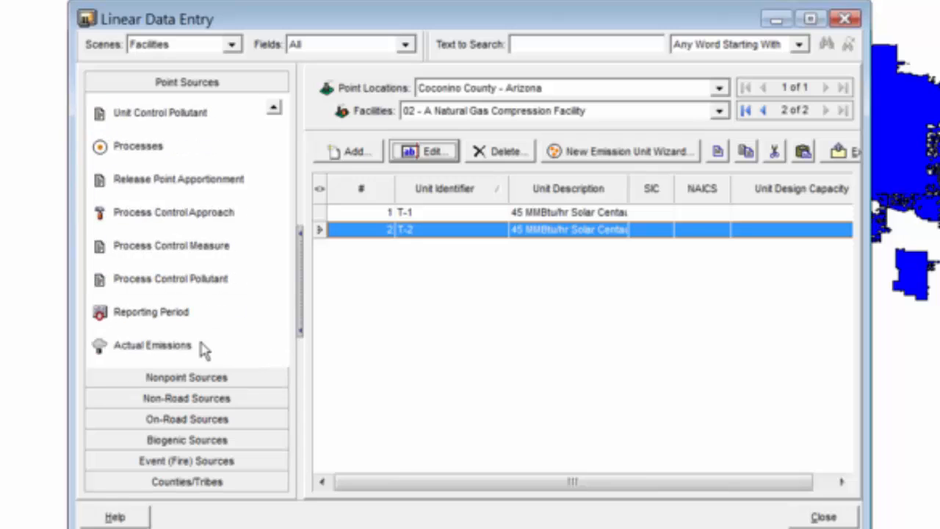
left_click(162, 346)
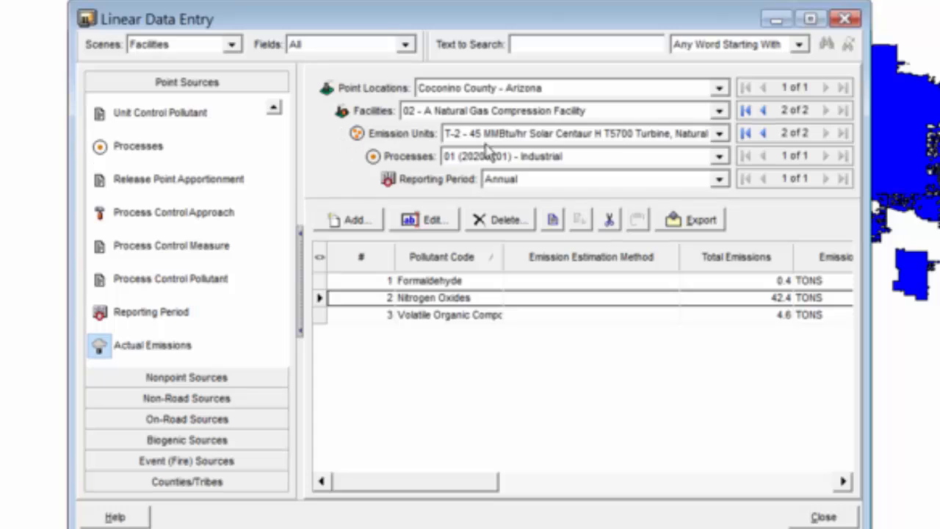
Step: Set T-2's total nitrogen oxides emissions to 58.9 tons, taken from the annual emissions summary, and save the record
left_click(402, 303)
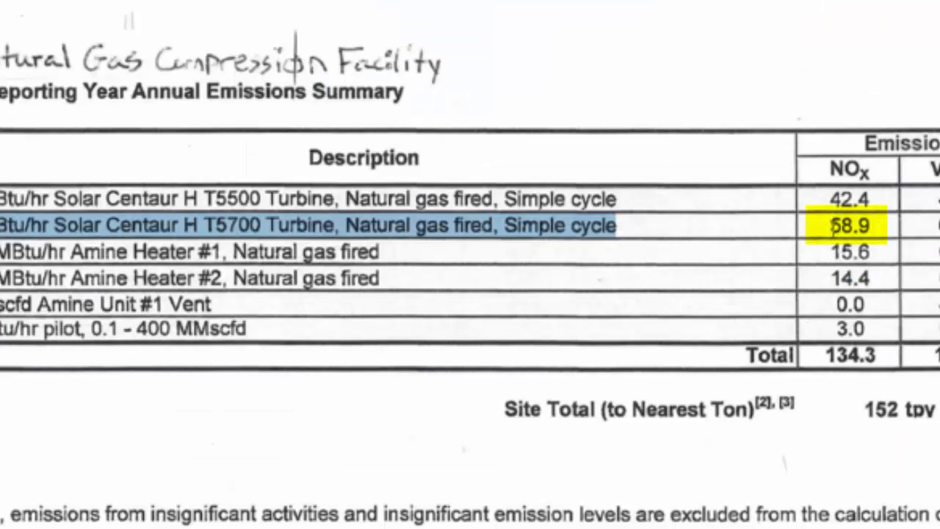
left_click(835, 226)
left_click_drag(833, 227, 871, 228)
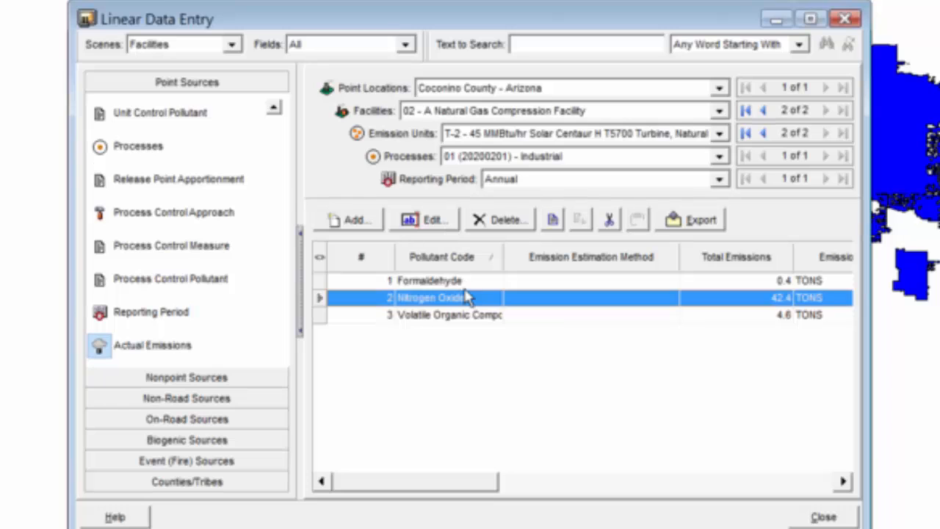
left_click(438, 226)
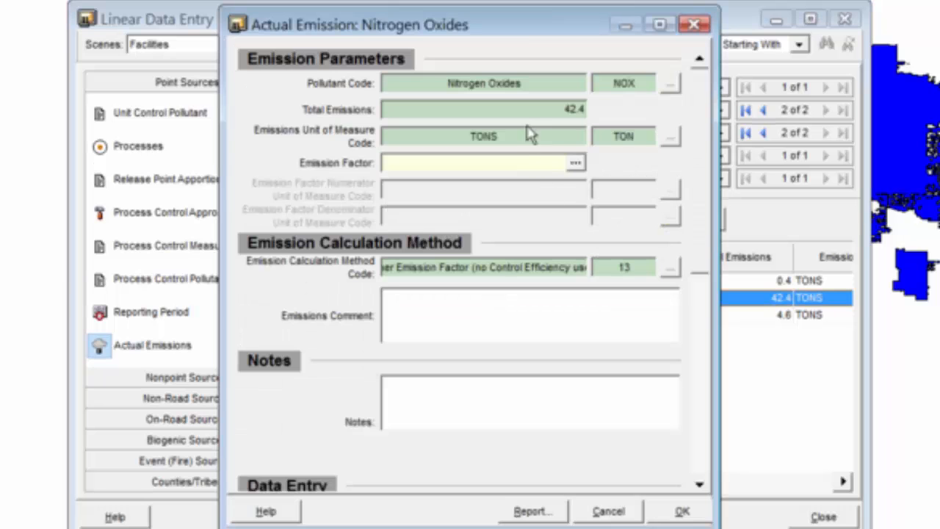
left_click(566, 110)
left_click_drag(385, 109, 402, 109)
left_click(408, 110)
left_click_drag(383, 109, 414, 135)
type("58.9")
left_click(676, 513)
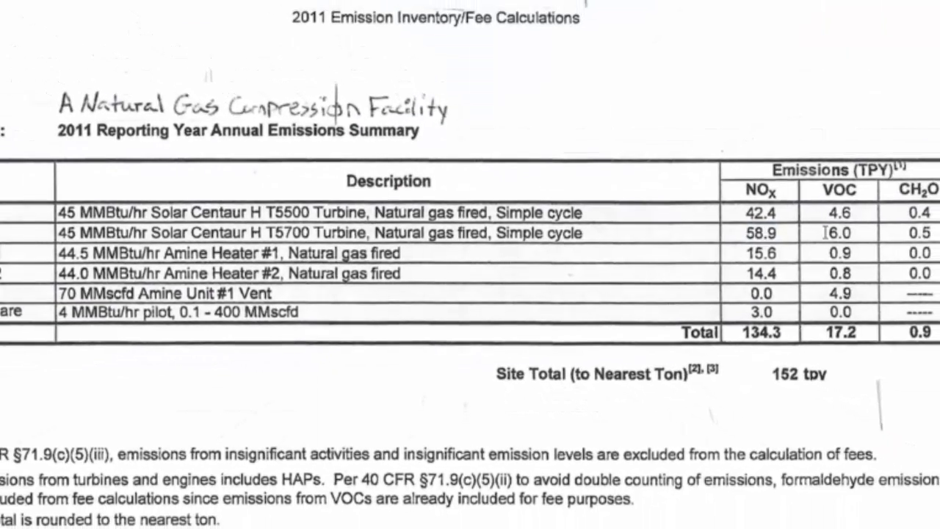
Step: Set T-2's total volatile organic compounds emissions to 6.0 tons, as given in the annual emissions summary, and save the record
left_click_drag(826, 233, 846, 234)
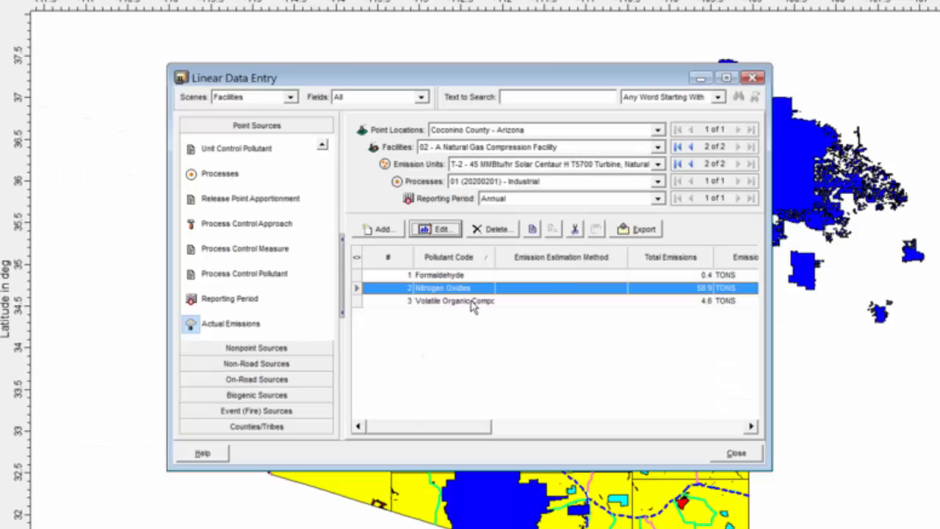
left_click(473, 307)
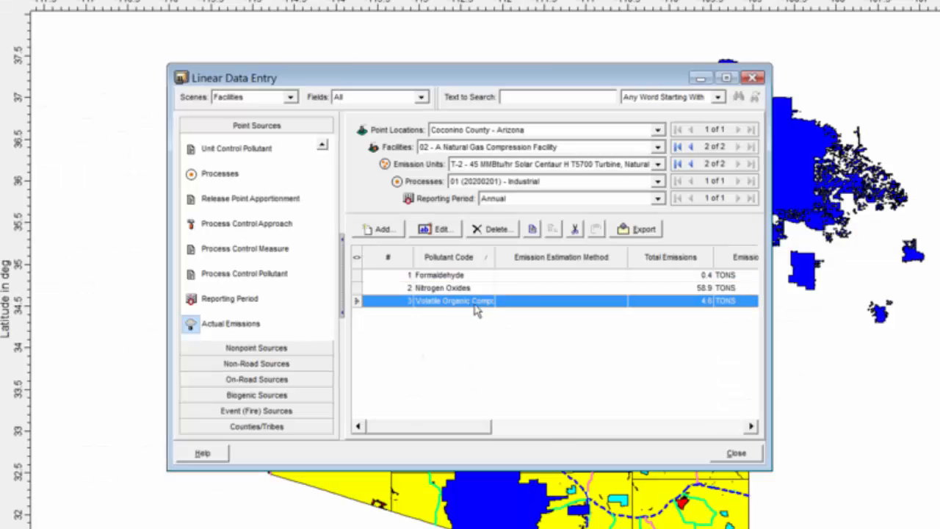
left_click(440, 231)
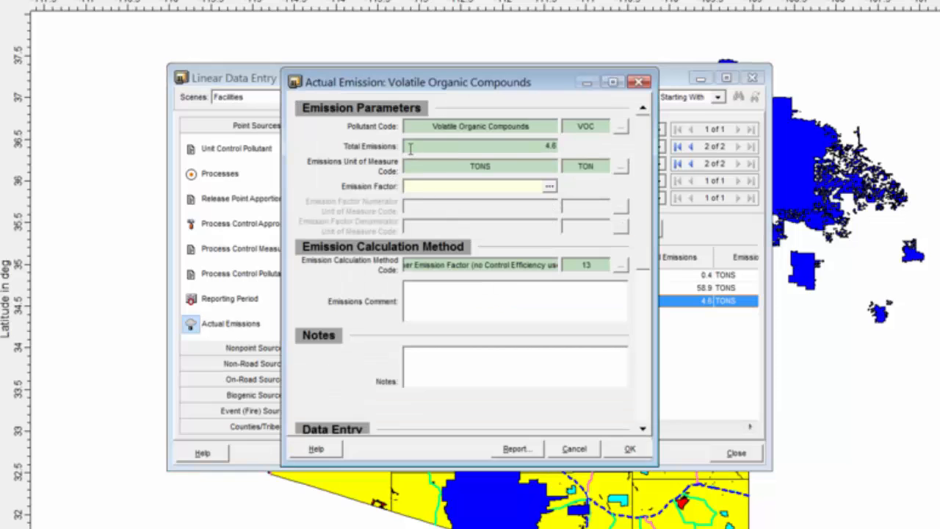
left_click(544, 149)
left_click_drag(404, 146, 415, 147)
type("6.0")
left_click(620, 454)
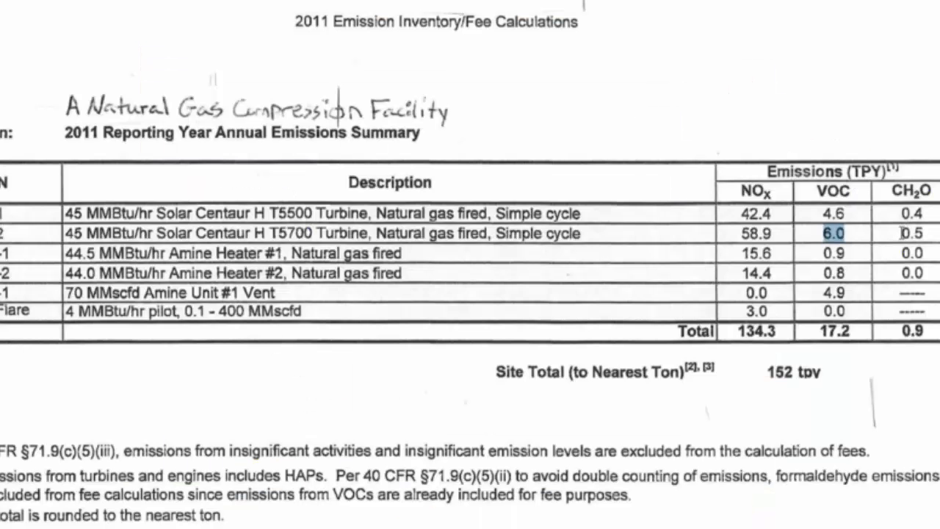
Step: Save T-2's total formaldehyde emissions as 0.5 tons from the annual emissions summary, and switch to unit T-1's actual emissions records
left_click(902, 233)
left_click_drag(902, 232, 925, 233)
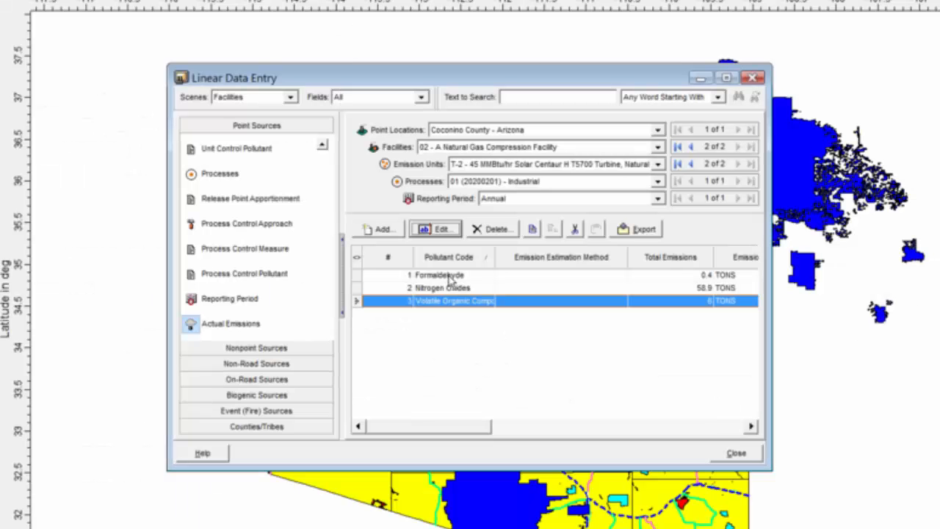
left_click(449, 276)
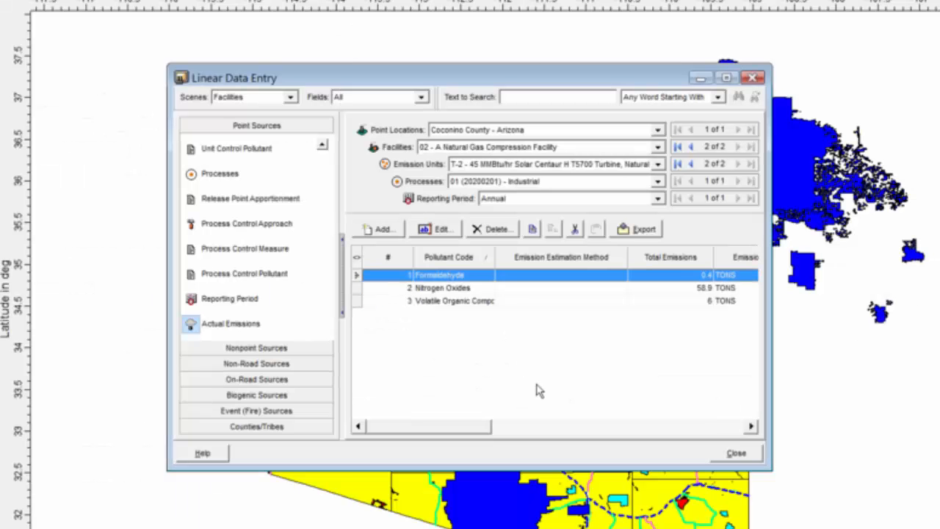
left_click(443, 229)
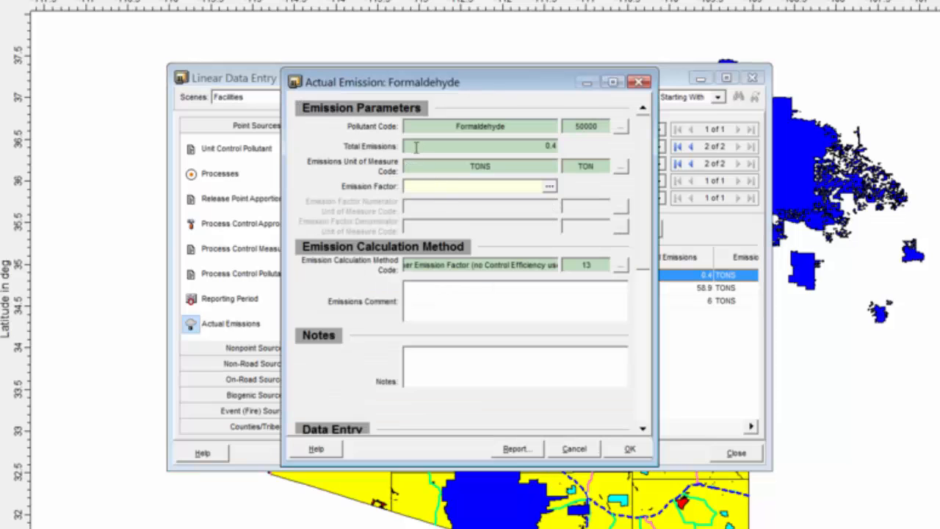
left_click(413, 147)
double_click(411, 147)
type("0.5")
left_click(626, 450)
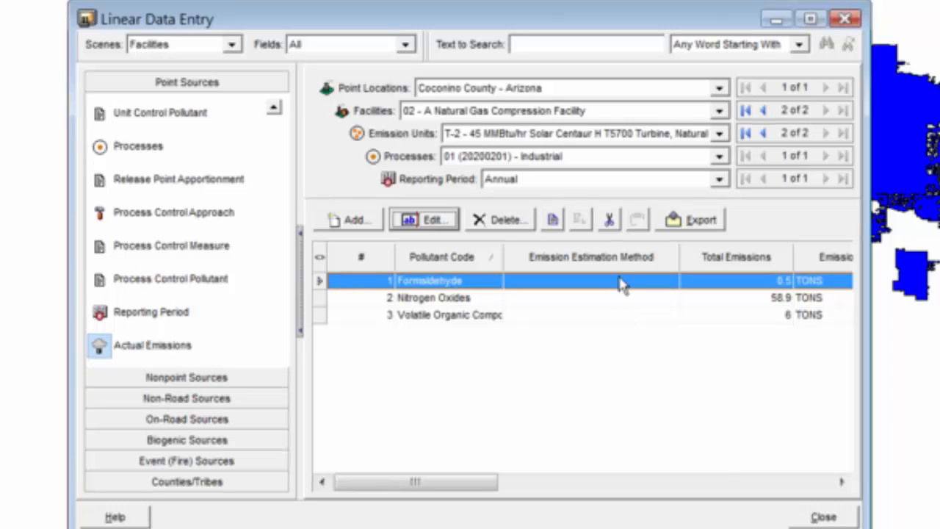
left_click(765, 135)
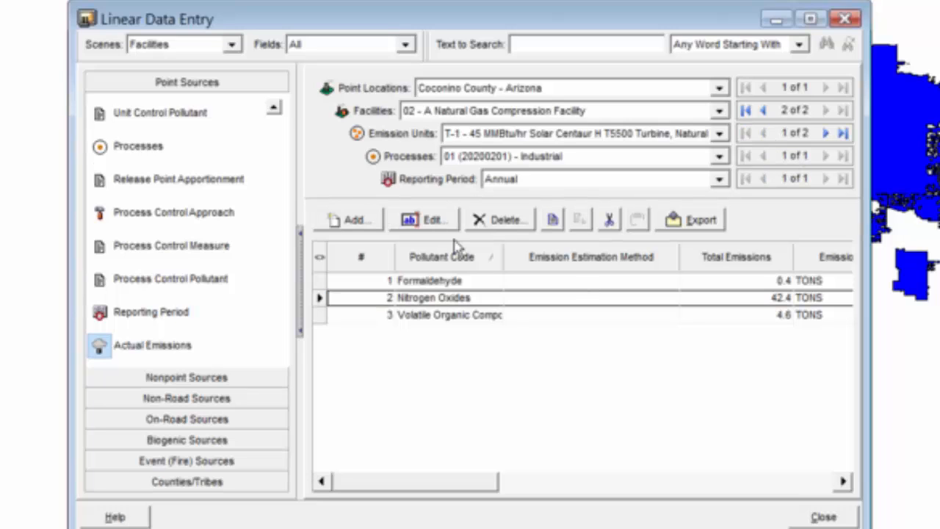